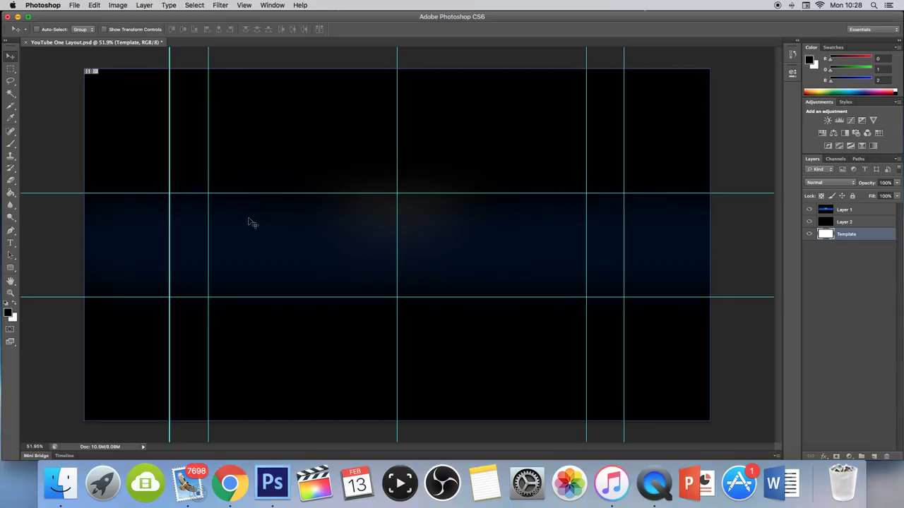
- Type 'FAT WHALE PRODUCTIONS' in blue and move the text layer to the top of the stack
type("FAT WHALE PRODUCTIONS")
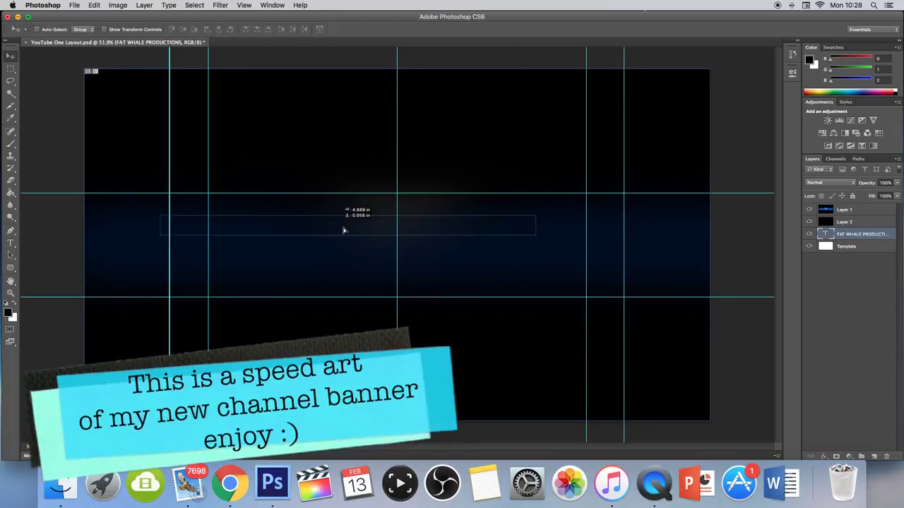
left_click(298, 29)
left_click(763, 47)
key("ctrl+Return")
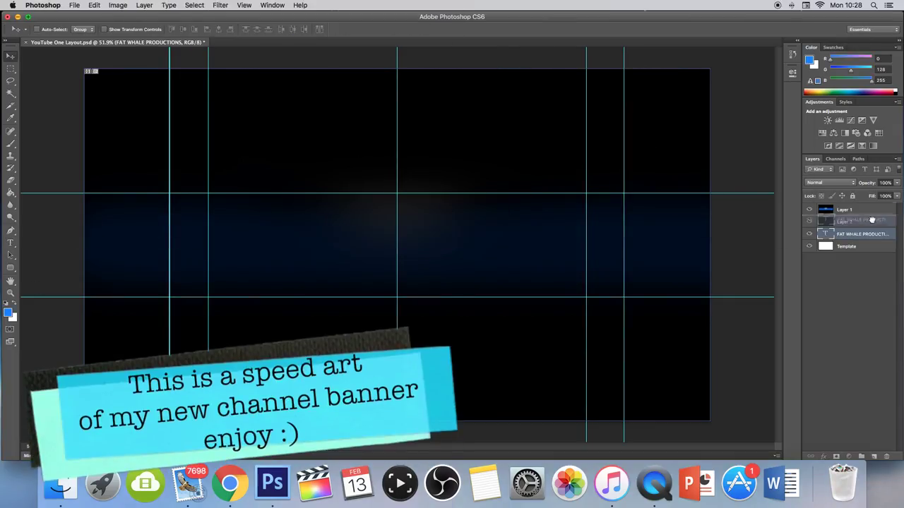
key("ctrl+shift+bracketright")
key("ctrl+plus")
scroll(149, 250, "up", 5)
- Pen-trace crack shards on the F, T and W and lighten them with Hue/Saturation layers
key("p")
left_click(223, 209)
key("Return")
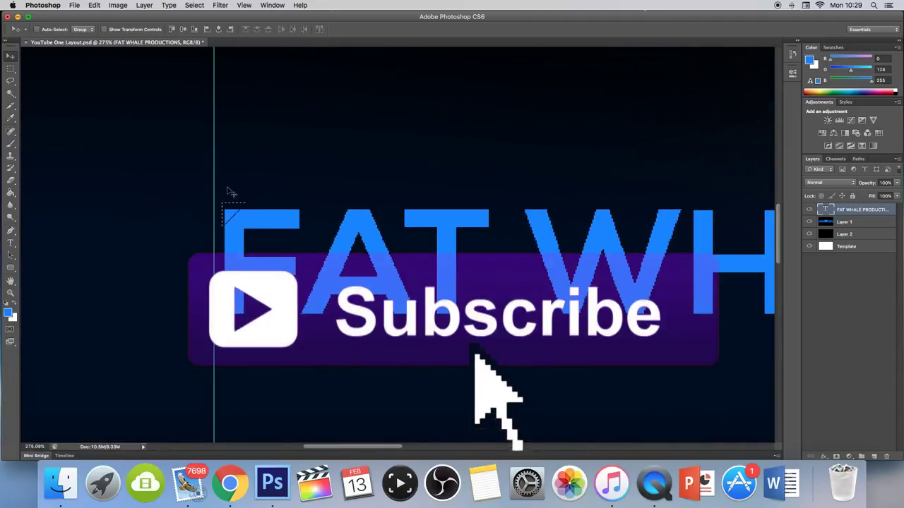
key("v")
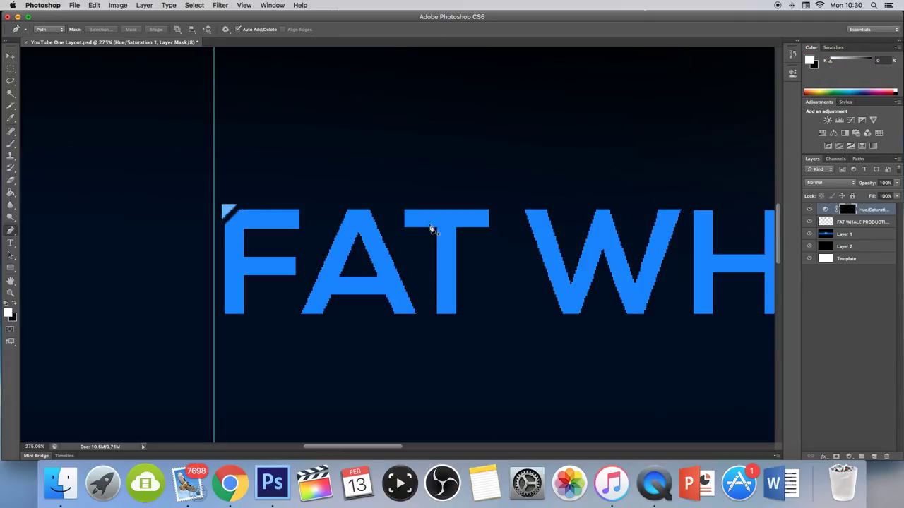
left_click(445, 292)
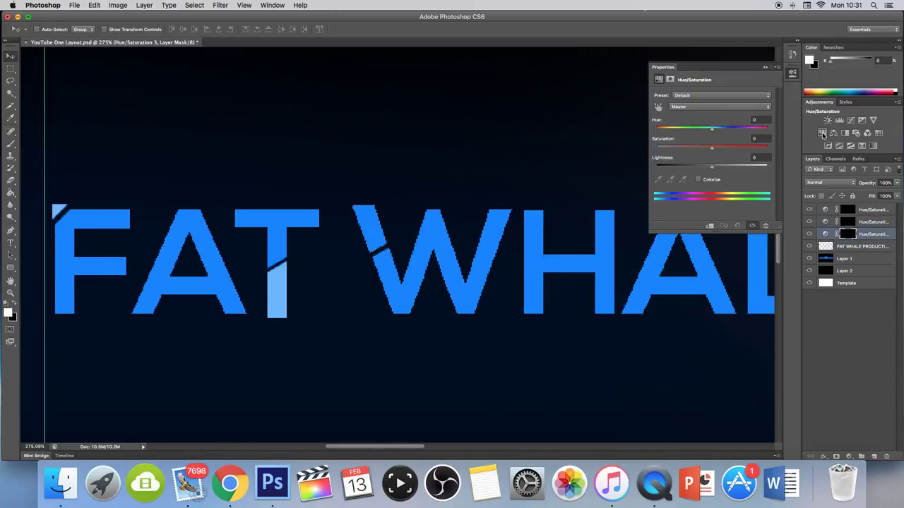
left_click_drag(712, 166, 736, 170)
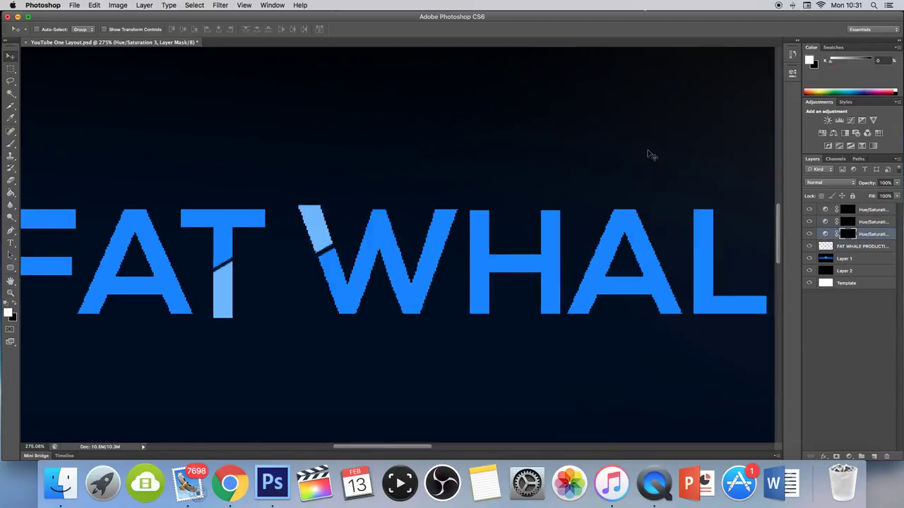
- Cut a piece from the H crossbar and rotate it with Free Transform
left_click(92, 29)
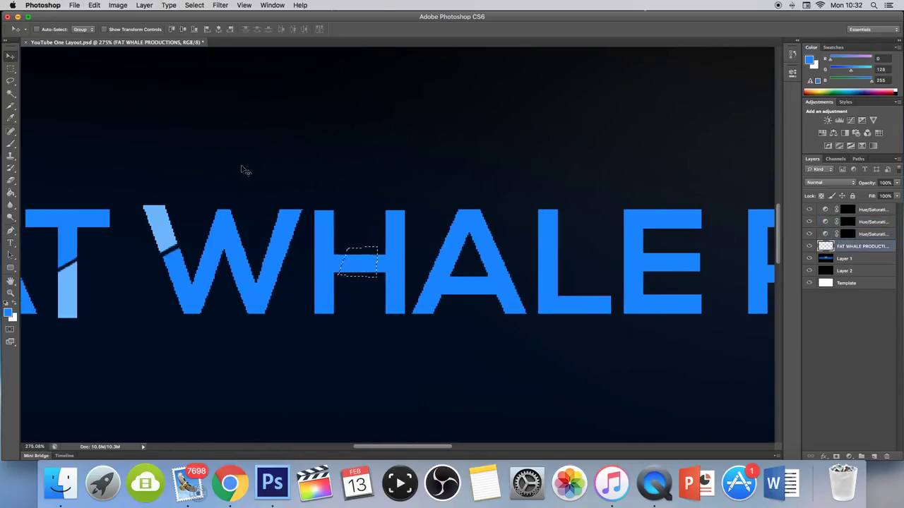
key("ctrl+t")
left_click_drag(379, 250, 366, 279)
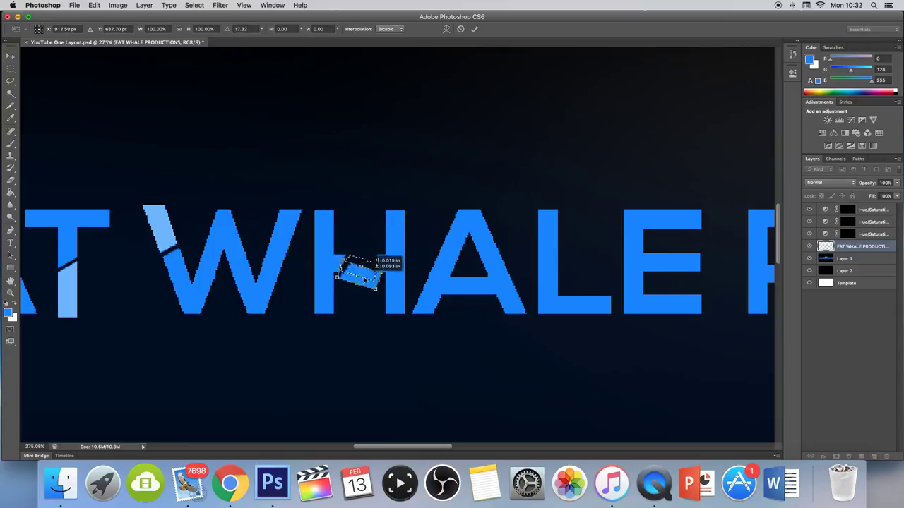
left_click_drag(394, 262, 395, 240)
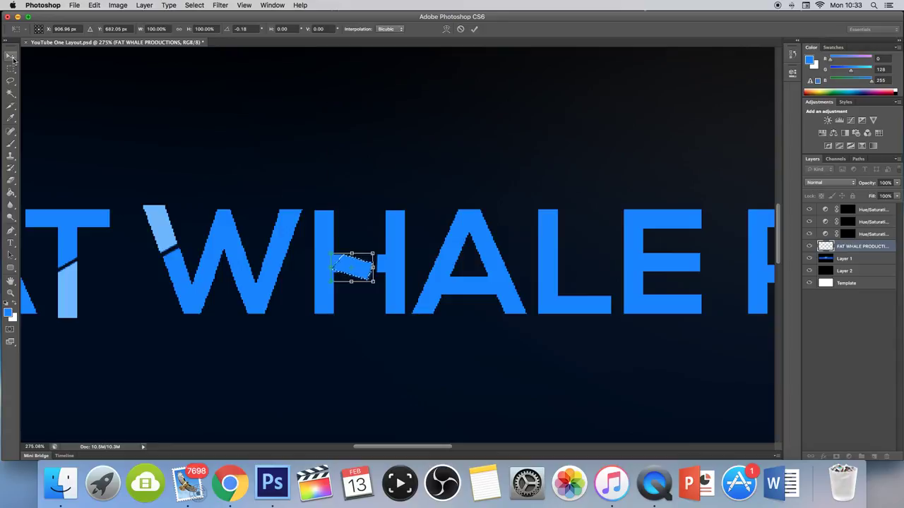
key("Return")
left_click(821, 133)
- Set the brush size to 10 px
scroll(247, 268, "right", 3)
key("b")
key("bracketleft")
key("bracketleft")
key("bracketleft")
scroll(268, 229, "right", 3)
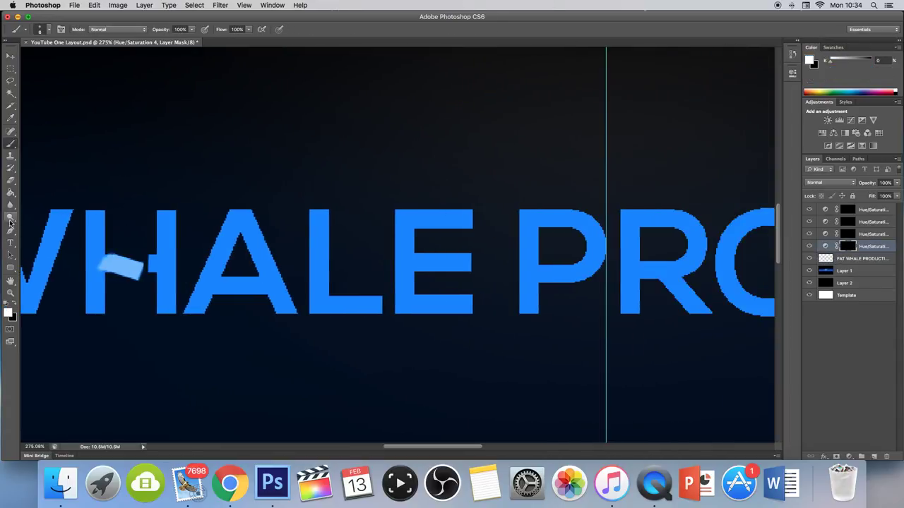
- Cut shards from the L and E and raise their Lightness with Hue/Saturation layers
left_click(10, 229)
left_click(309, 208)
left_click(833, 132)
left_click_drag(711, 164, 736, 168)
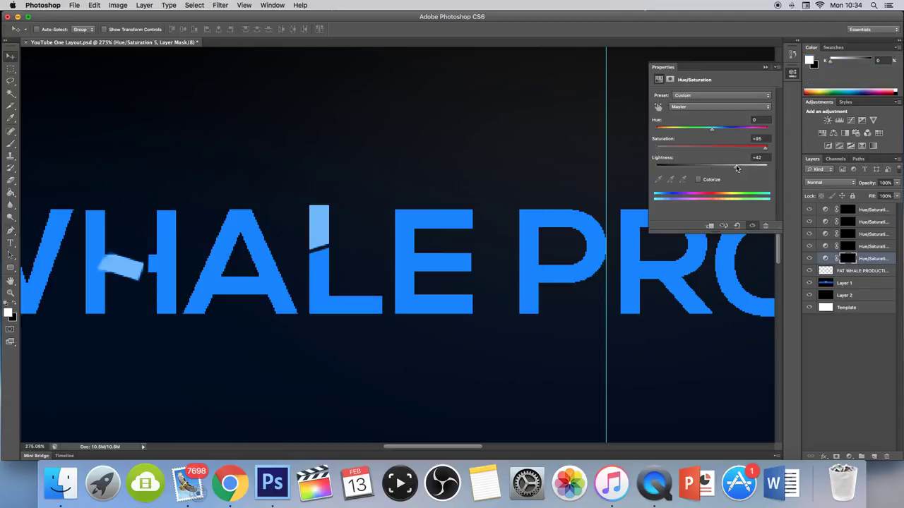
left_click(861, 270)
key("p")
scroll(295, 233, "right", 3)
key("ctrl+Return")
left_click(833, 133)
left_click_drag(711, 147, 768, 146)
- Cut lighter shards from the P and the O with Hue/Saturation adjustments
scroll(339, 170, "down", 3)
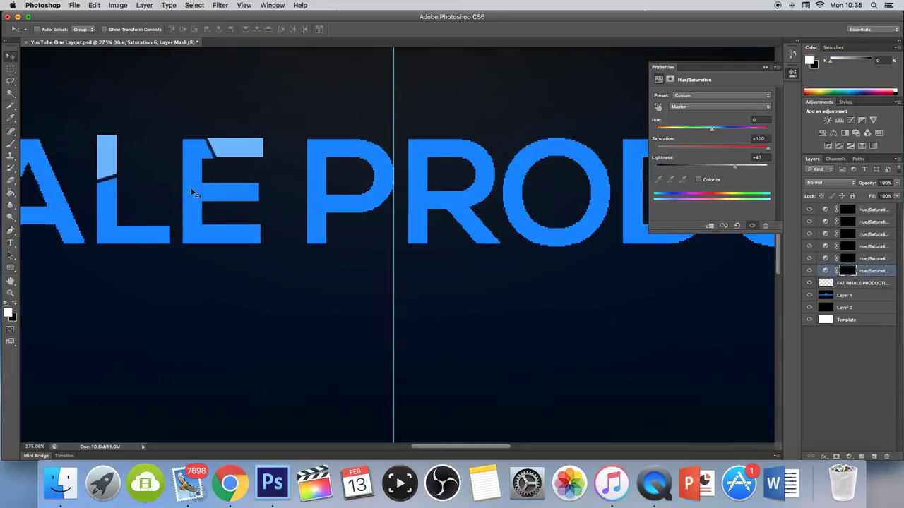
left_click_drag(339, 200, 344, 205)
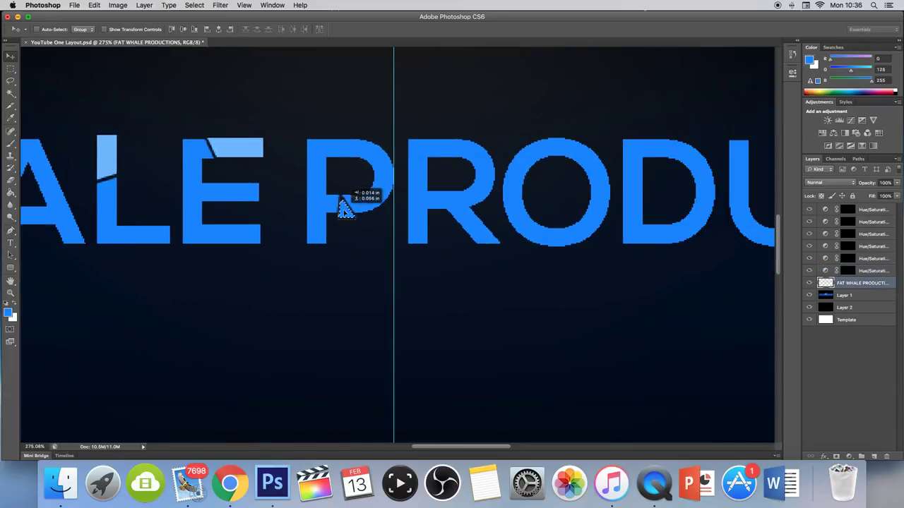
left_click(833, 133)
left_click_drag(711, 164, 733, 169)
left_click(565, 125)
left_click(586, 137)
right_click(572, 145)
left_click(506, 177)
left_click(830, 133)
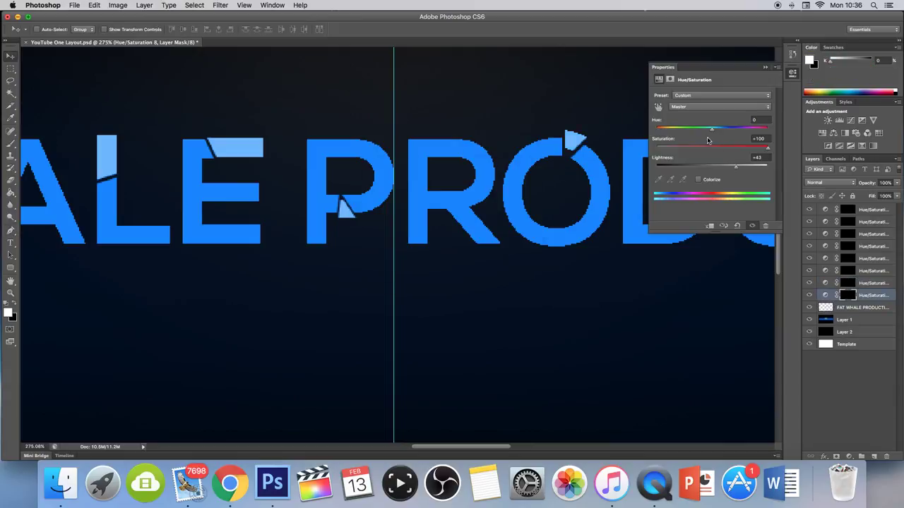
scroll(395, 248, "right", 5)
- Pen-trace a shard on the U and lighten it with a Hue/Saturation layer
key("p")
left_click(569, 169)
left_click(605, 193)
left_click(604, 125)
right_click(576, 130)
left_click(511, 161)
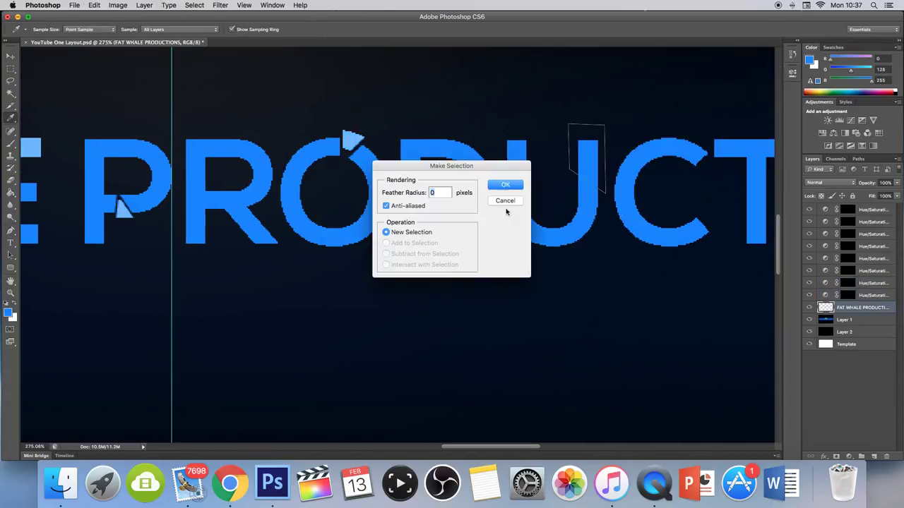
key("Return")
left_click(831, 133)
left_click_drag(712, 165, 732, 169)
left_click(764, 66)
- Pen-trace a shard on the C, shift it slightly and lighten it
scroll(395, 247, "right", 10)
key("p")
left_click(322, 131)
left_click(292, 161)
left_click(341, 170)
left_click(321, 131)
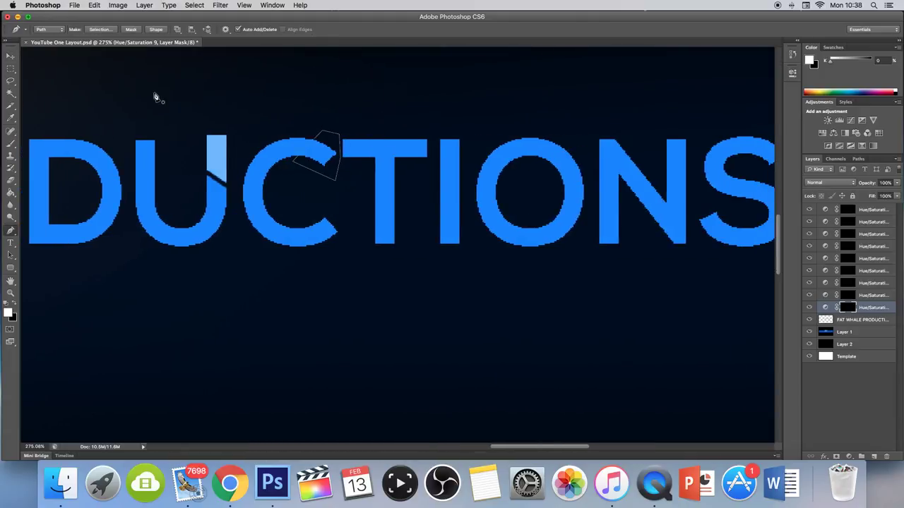
key("ctrl+Return")
left_click(10, 55)
key("alt+bracketleft")
left_click_drag(317, 153, 321, 157)
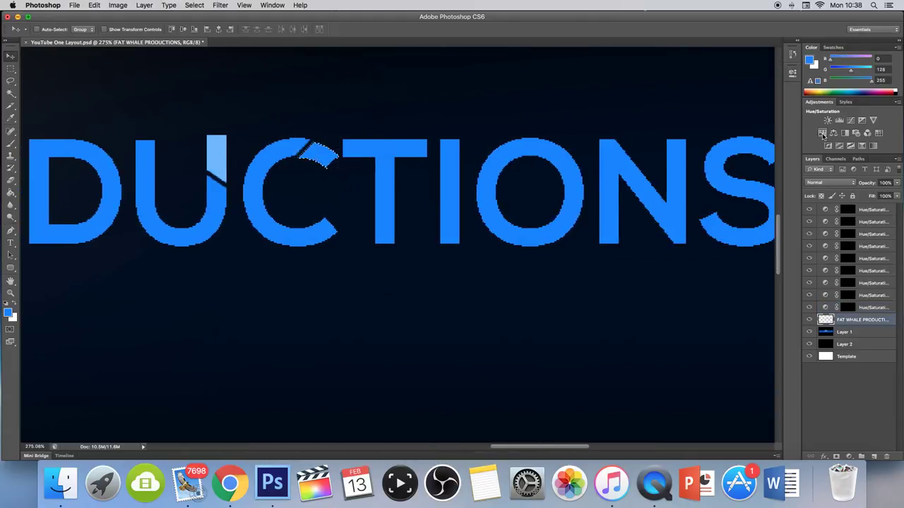
left_click(830, 133)
left_click(764, 66)
- Cut lighter shards from the I and N with Hue/Saturation layers
scroll(395, 247, "right", 5)
key("p")
left_click(99, 29)
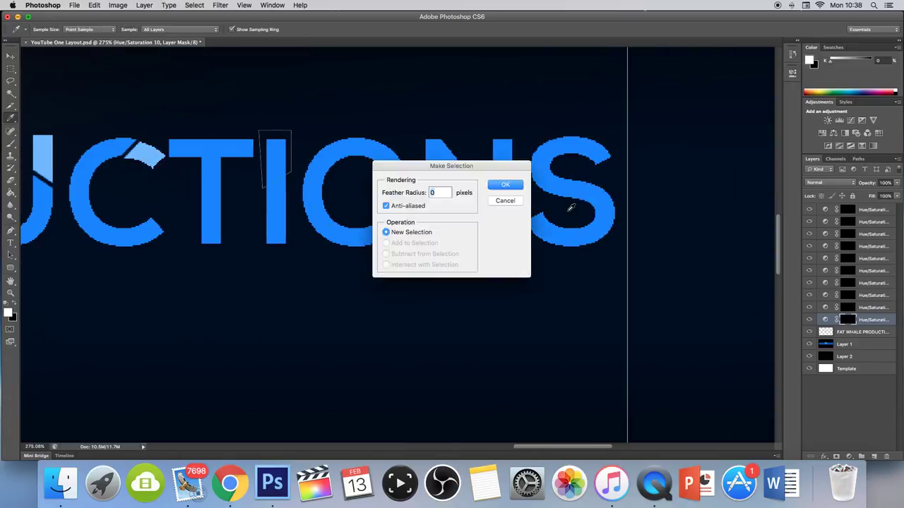
key("Return")
key("v")
left_click(822, 133)
left_click_drag(710, 165, 734, 165)
left_click(764, 66)
scroll(395, 247, "right", 3)
key("alt+bracketleft")
left_click(830, 133)
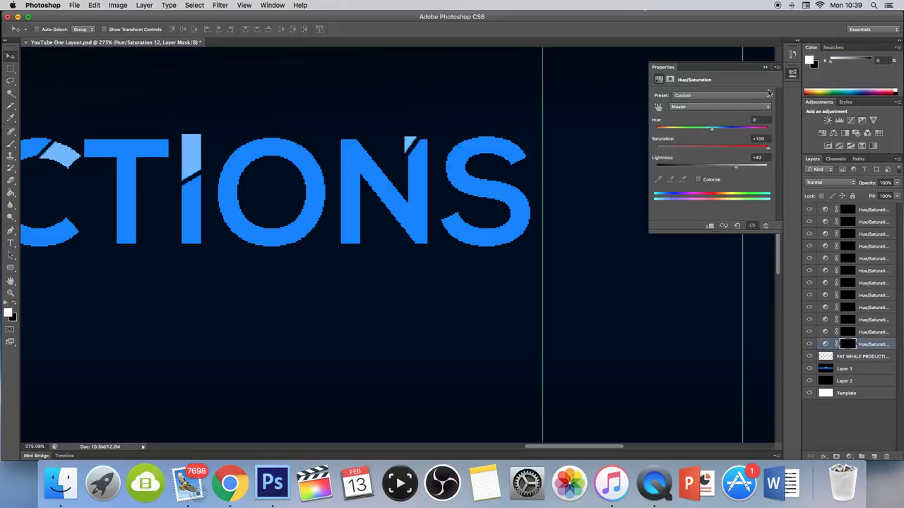
left_click(765, 66)
- Save a copy of the banner as a PNG and fit it to the window
left_click(74, 5)
left_click(43, 115)
left_click(470, 157)
left_click(437, 259)
key("Return")
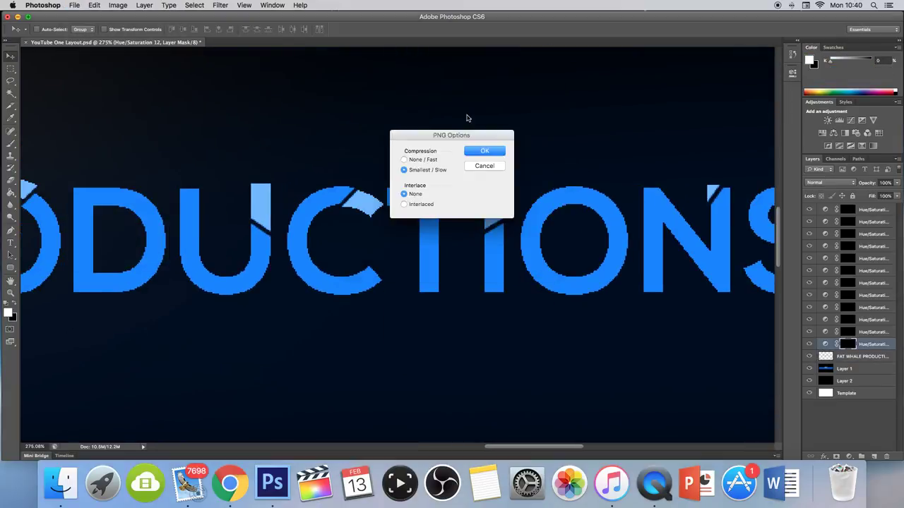
key("Return")
key("super+0")
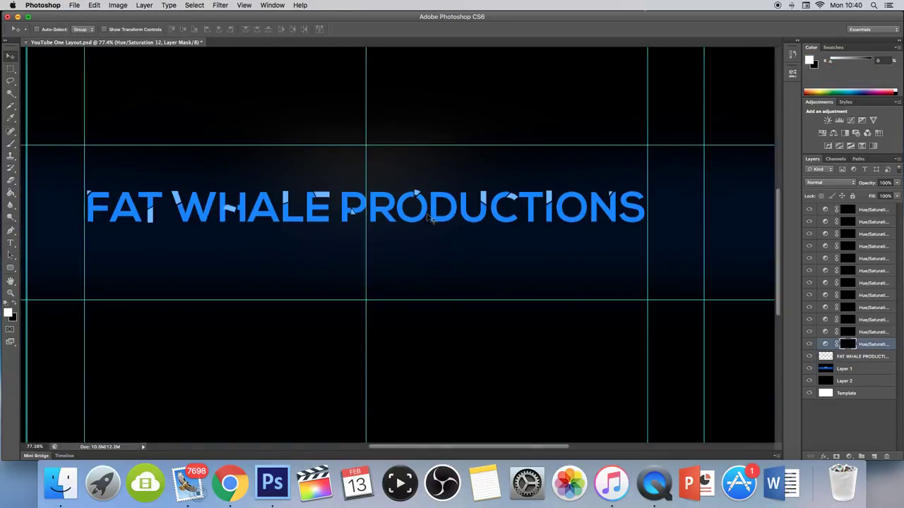
- Add a white Overlay Inner Glow at 20% opacity and 10 px size to the title
double_click(885, 355)
left_click_drag(724, 209, 811, 161)
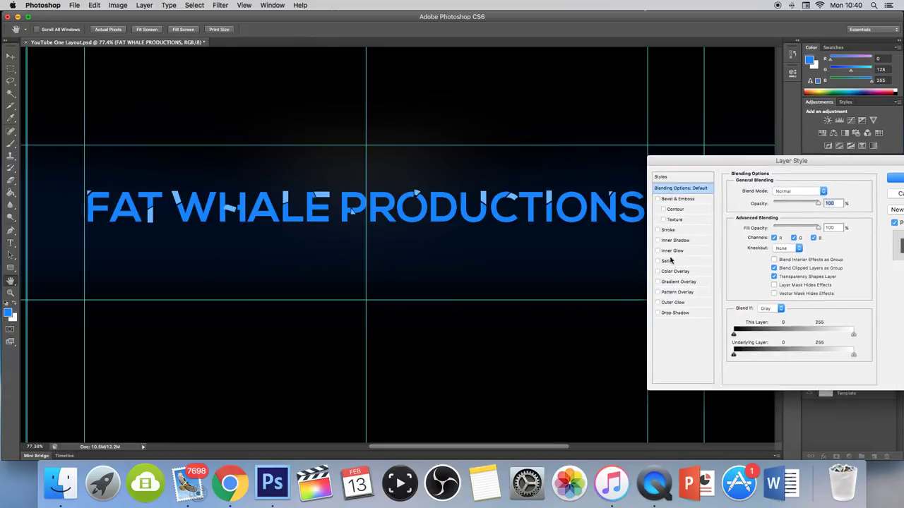
left_click(672, 251)
left_click(752, 226)
left_click(761, 44)
left_click(789, 191)
left_click(784, 240)
mouse_move(795, 203)
left_mouse_down()
mouse_move(772, 204)
mouse_move(793, 204)
left_mouse_up()
left_click_drag(764, 287, 767, 286)
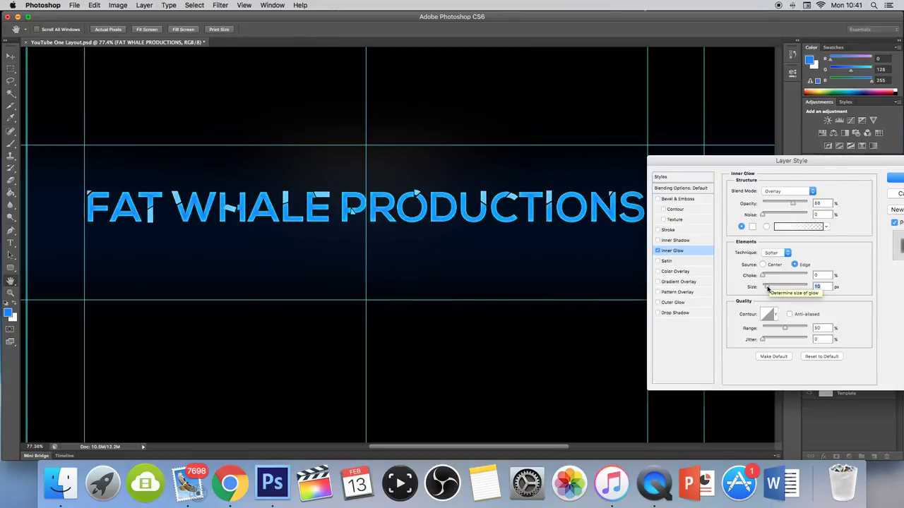
- Add a Reflected blue-to-transparent Gradient Overlay in Overlay mode at 68% opacity
left_click(671, 281)
left_click(789, 227)
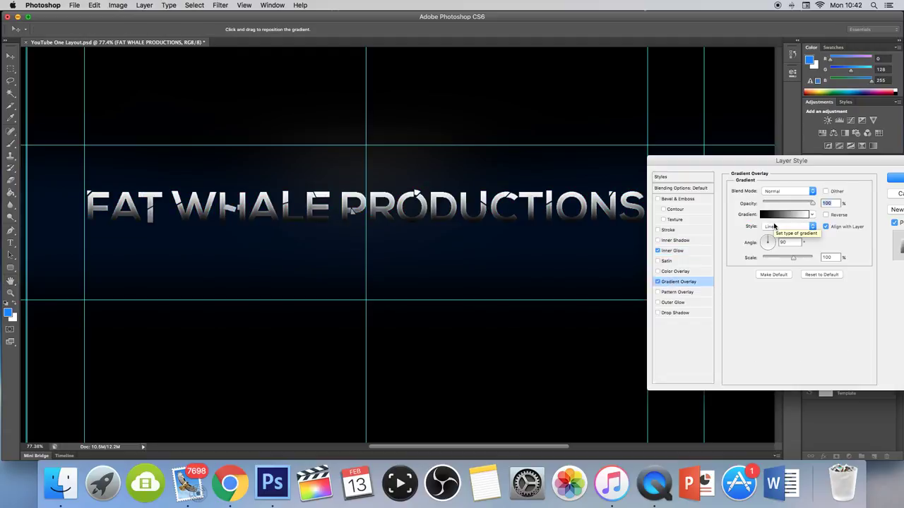
left_click(784, 214)
left_click(867, 64)
left_click(789, 192)
left_click(777, 321)
left_click_drag(810, 204, 777, 210)
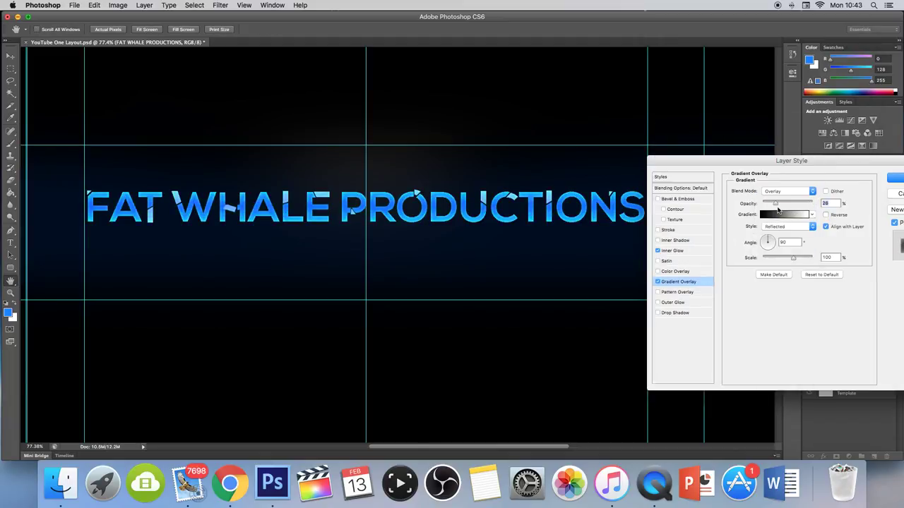
- Add a cyan 3 px Overlay Stroke at 70% and apply the layer style
left_click(667, 229)
left_click(753, 259)
left_click(675, 109)
left_click(649, 53)
left_click(762, 47)
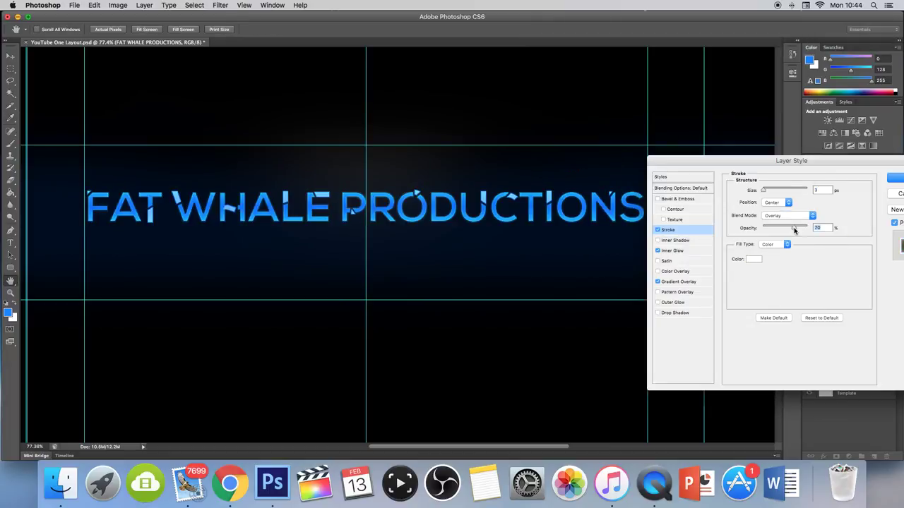
key("Return")
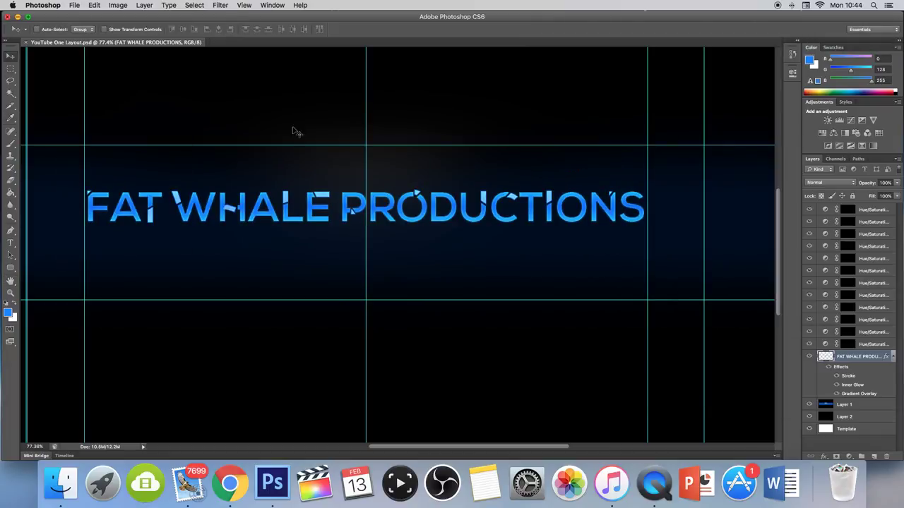
- Save the banner as jsdhfgfdg.psd and merge a duplicate of the styled title into one layer
key("super+shift+s")
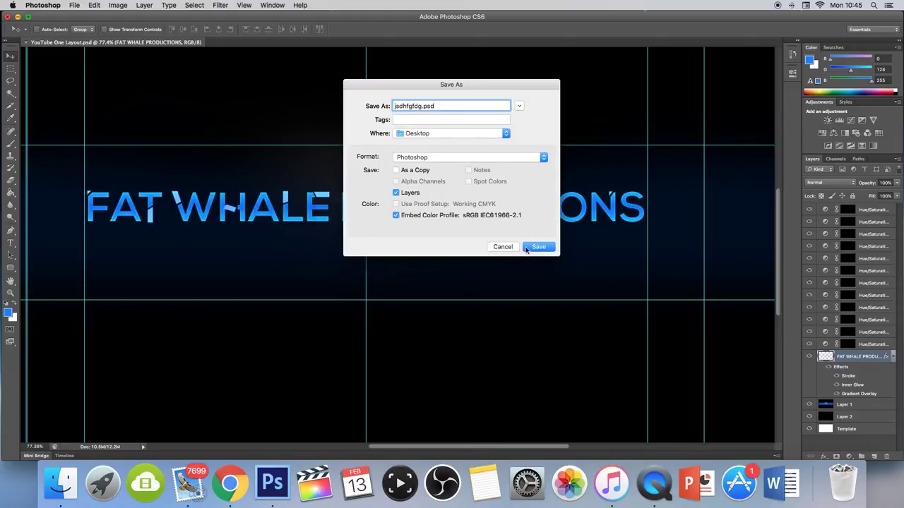
key("Return")
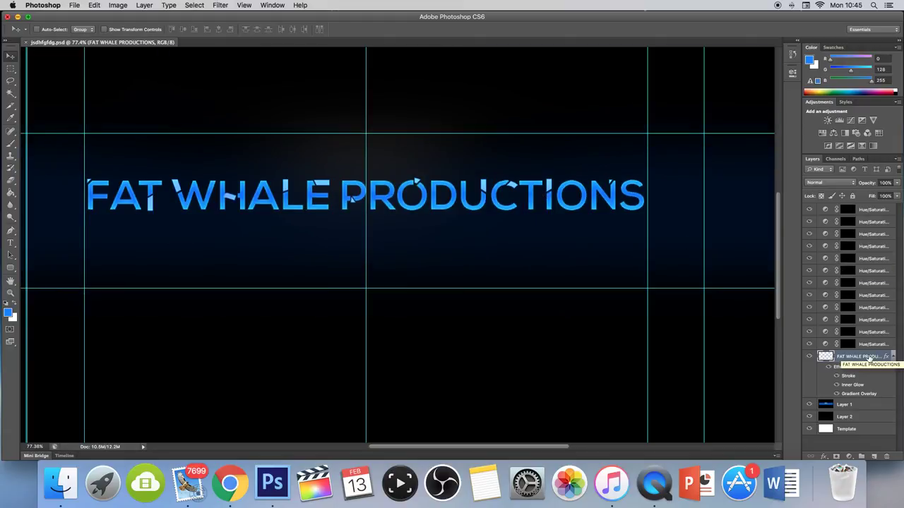
key("super+j")
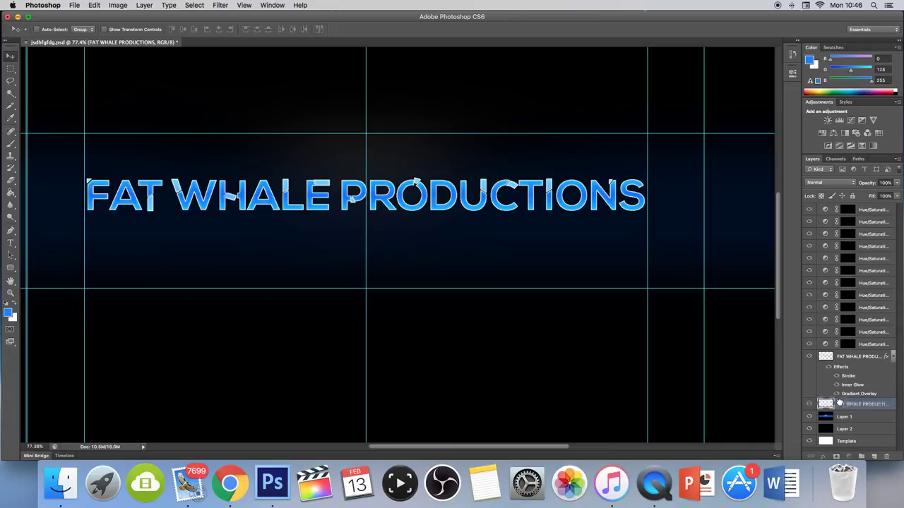
left_click(861, 356)
key("super+e")
- Select the merged Layer 1 and open the Ripple distortion filter
left_click(852, 368)
right_click(852, 365)
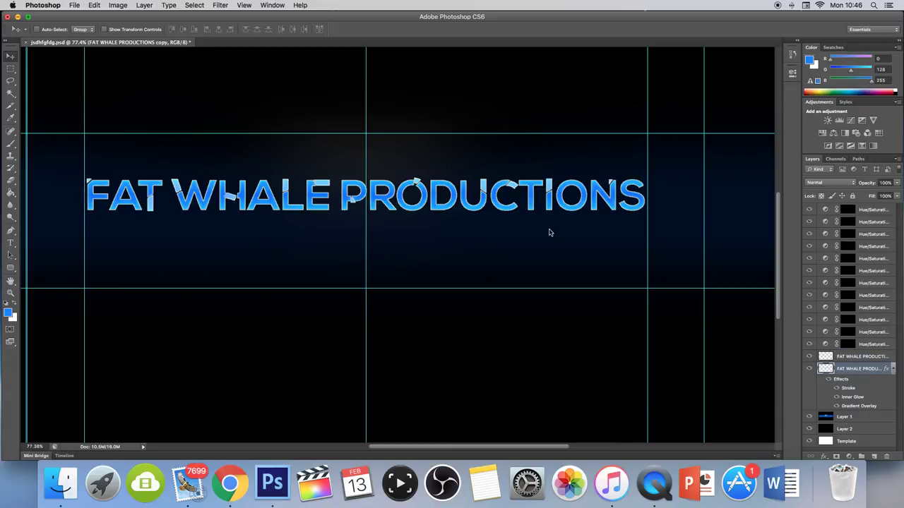
left_click(734, 260)
left_click(720, 258)
left_click(758, 44)
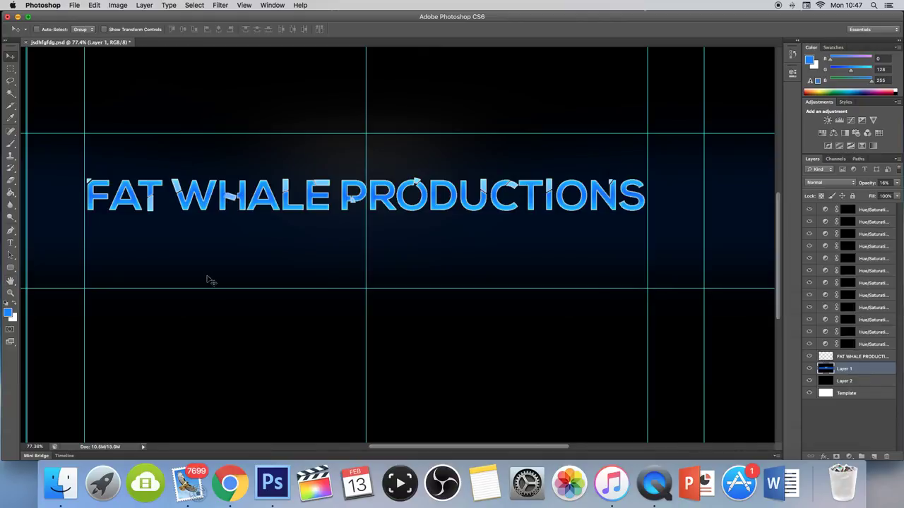
left_click(220, 5)
left_click(364, 149)
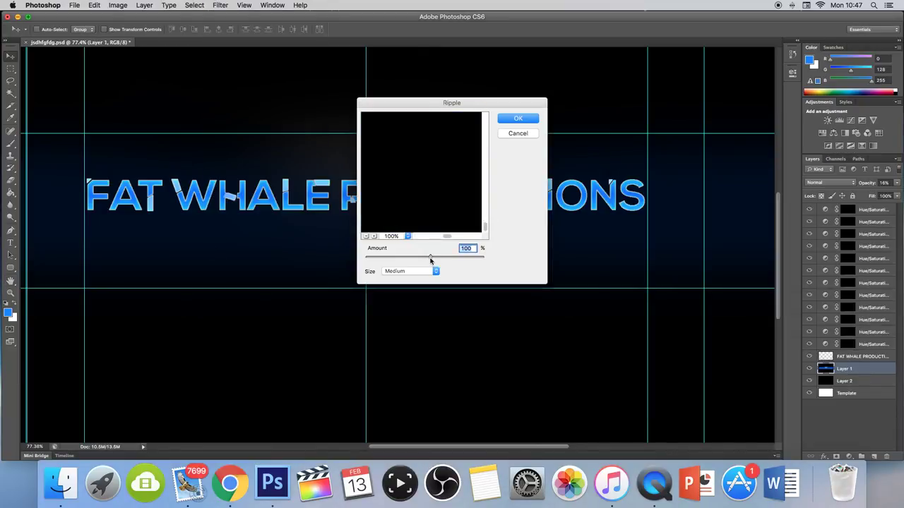
- Apply the Ripple (100%, Medium) and then a Wave distortion to the title layer
left_click(517, 119)
left_click(861, 356)
left_click(220, 5)
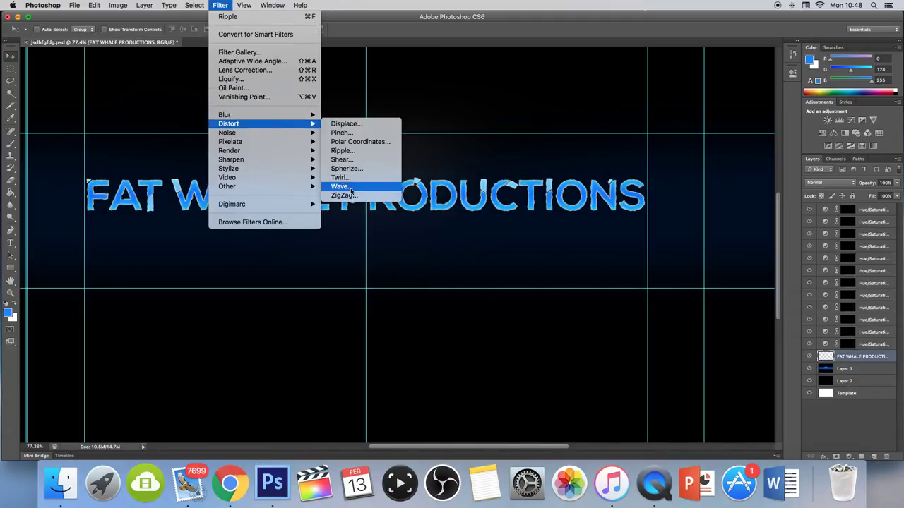
left_click(373, 190)
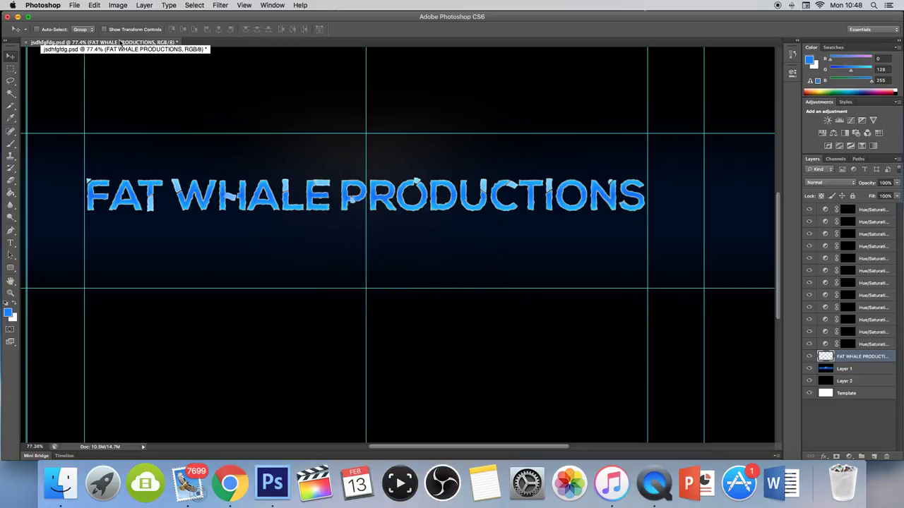
right_click(869, 356)
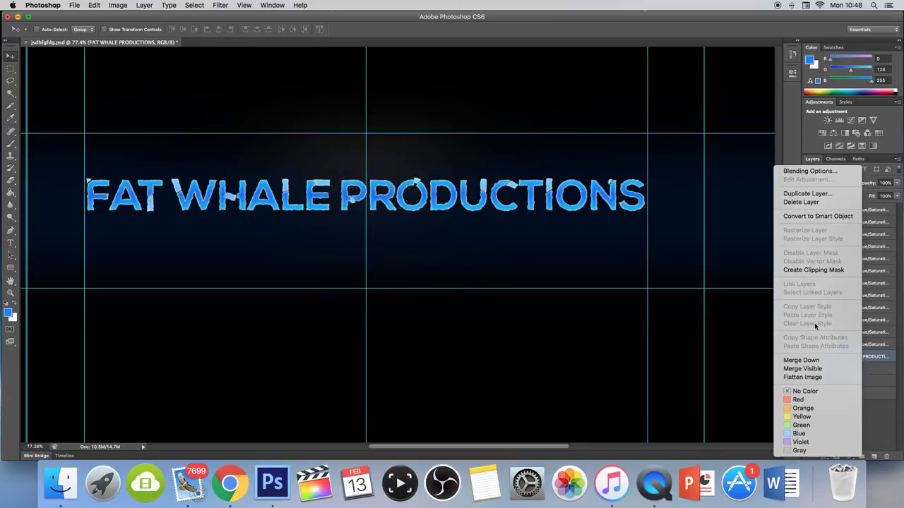
- Add a white layer mask to the title layer and ready a brush with default black and white
key("e")
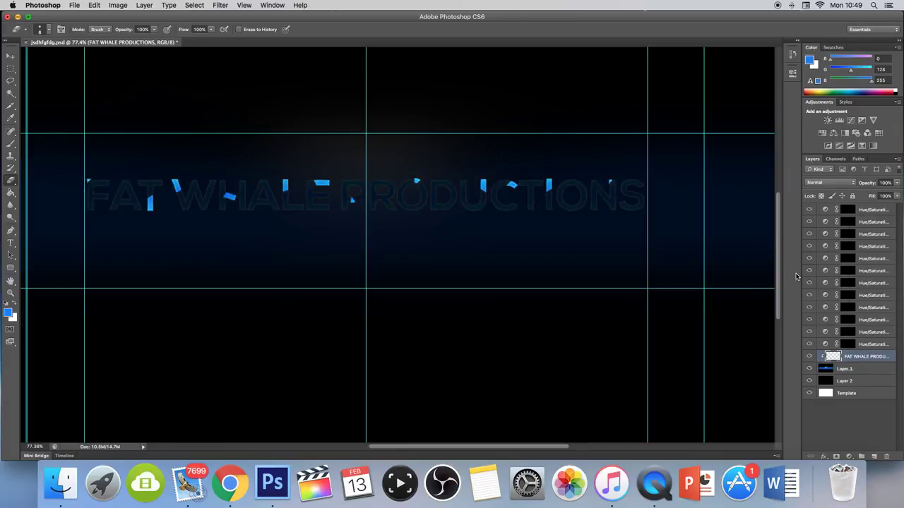
left_click(836, 456)
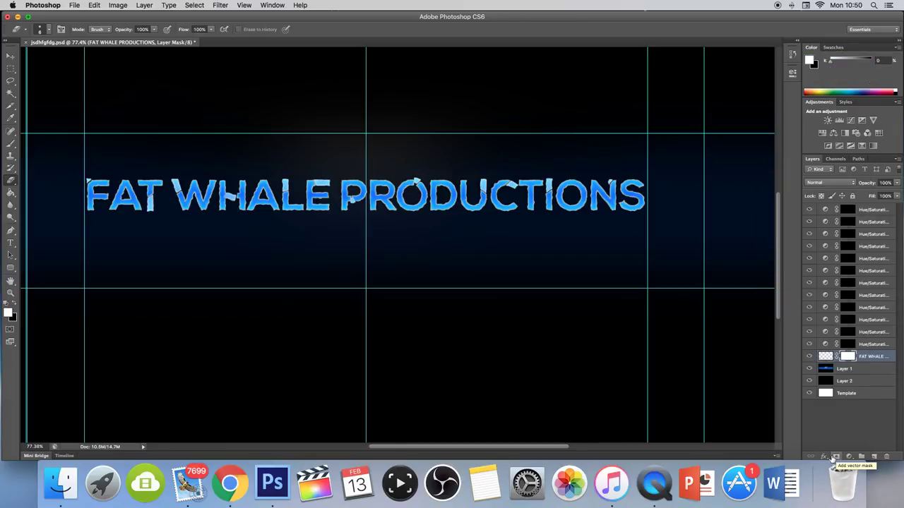
key("d")
key("b")
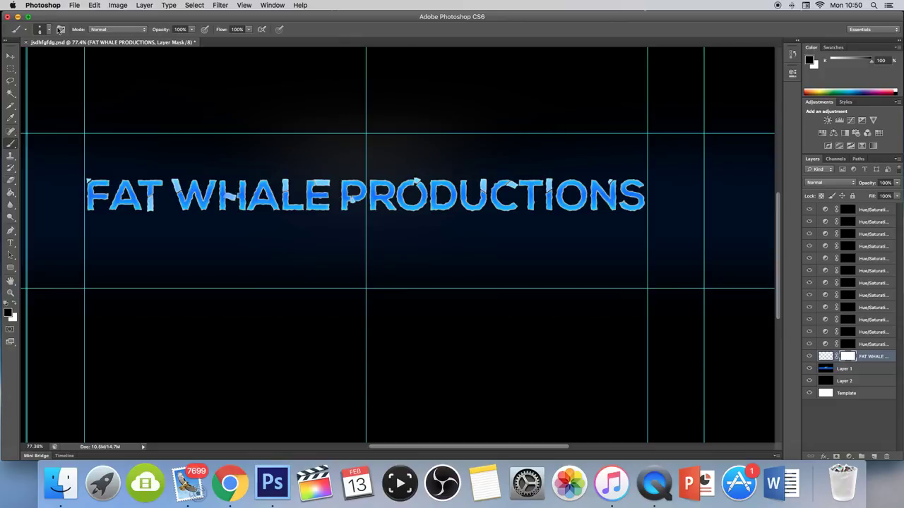
scroll(104, 191, "up", 5)
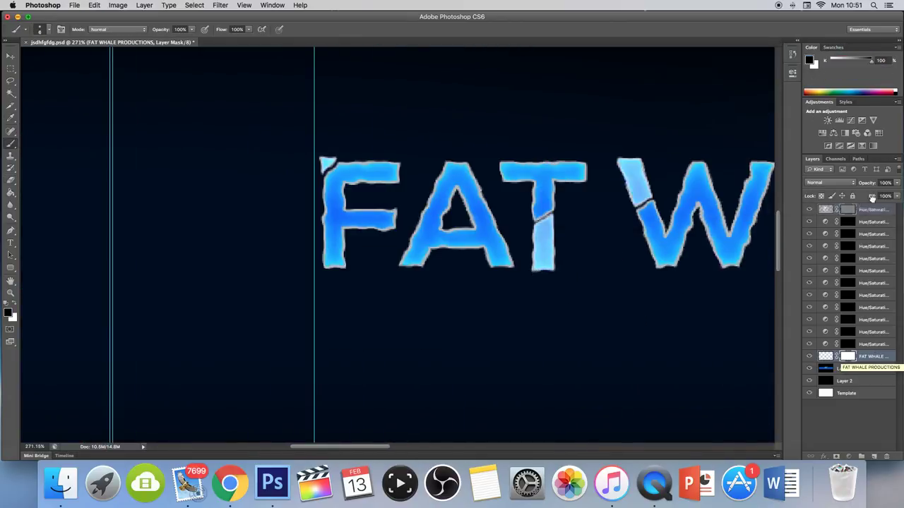
- Paint black with a 6 px, 0% hardness brush on the title mask along letter edges
left_click(47, 30)
key("Return")
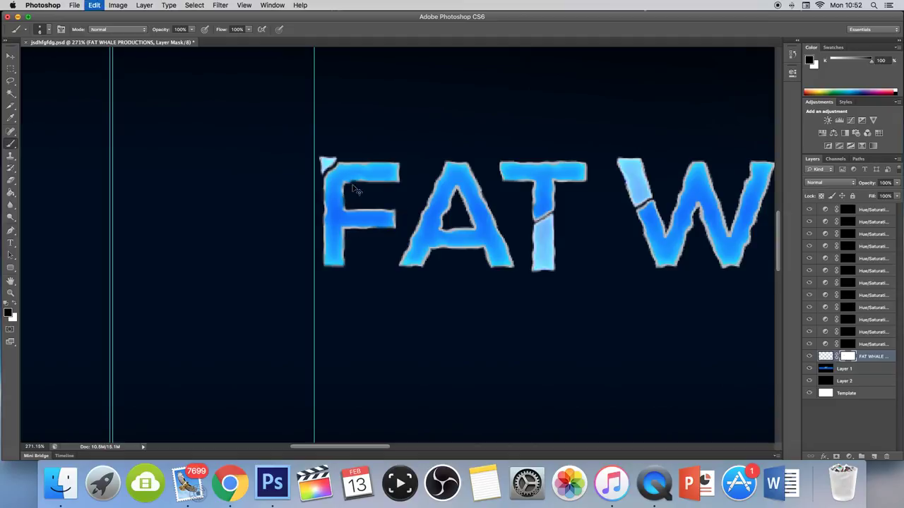
scroll(423, 240, "down", 10)
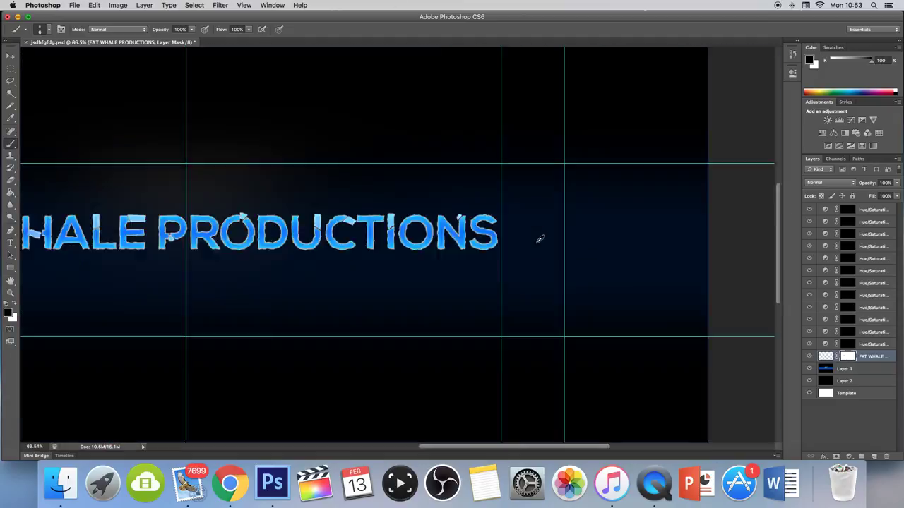
key("alt+bracketleft")
left_click(871, 361)
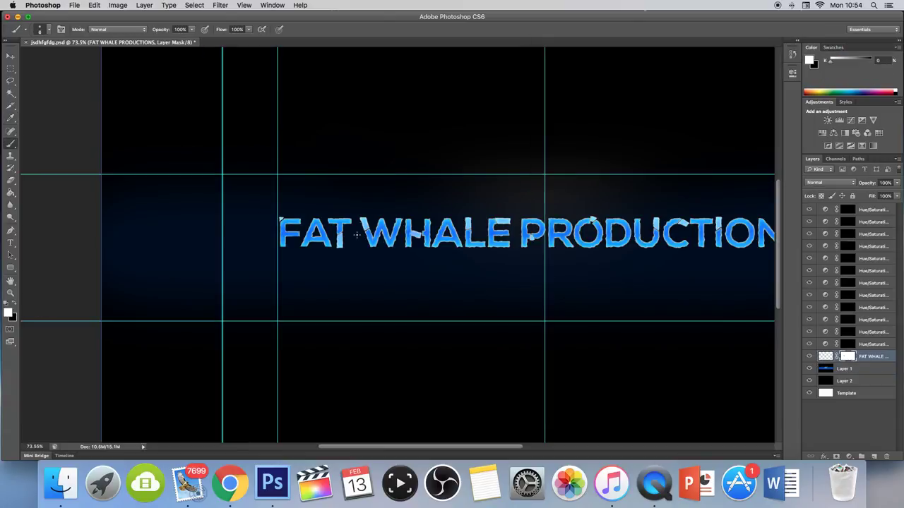
key("x")
scroll(404, 250, "right", 3)
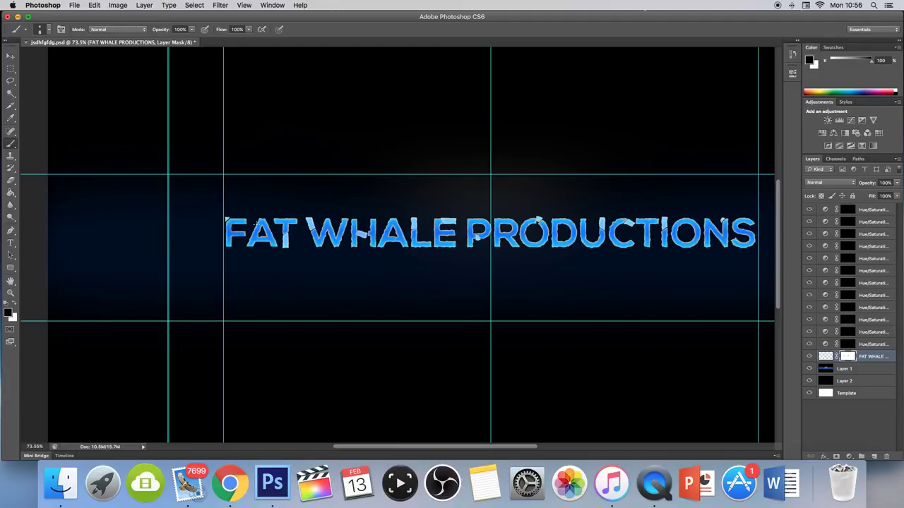
scroll(454, 91, "right", 3)
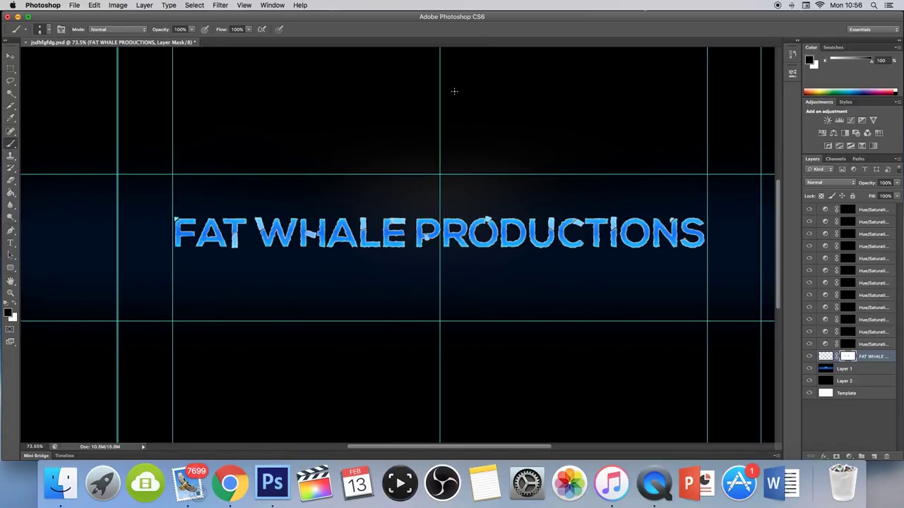
- Motion-blur the cyan highlight layer and fade it to 12% opacity
left_click(220, 5)
mouse_move(224, 114)
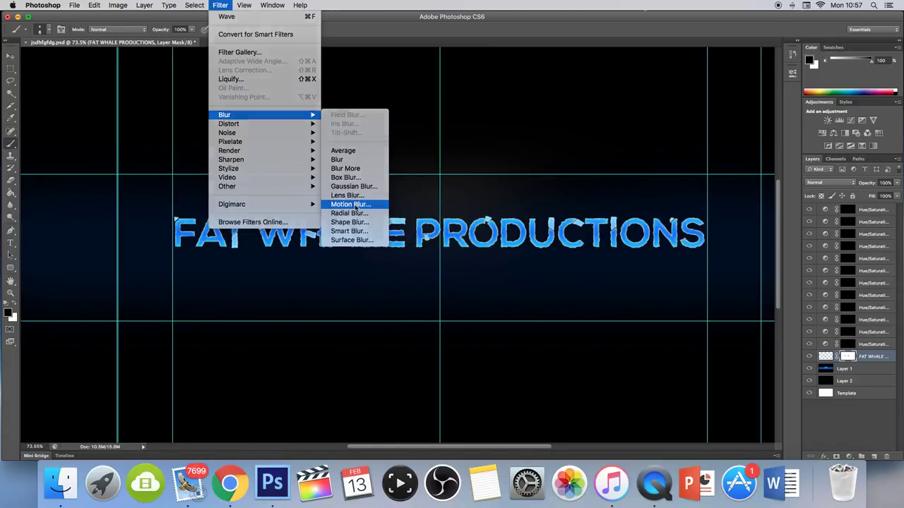
left_click(353, 204)
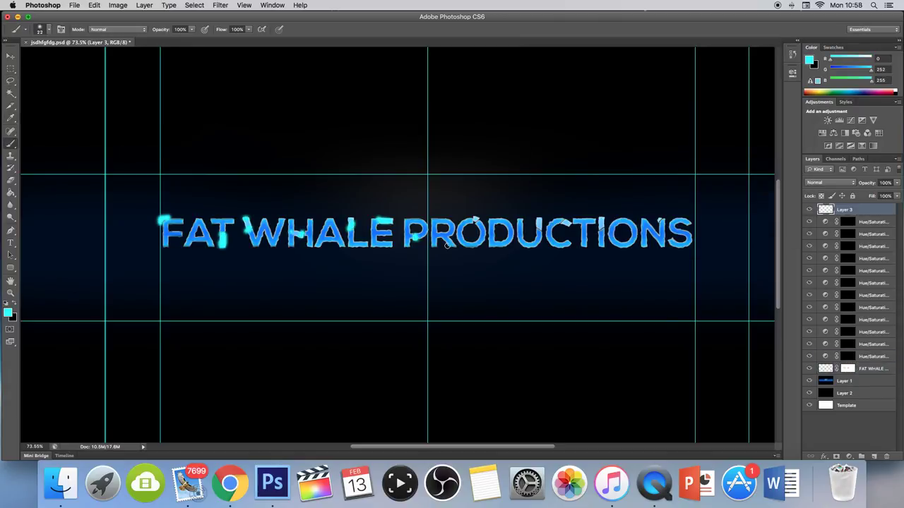
left_click_drag(896, 182, 867, 194)
scroll(213, 242, "right", 1)
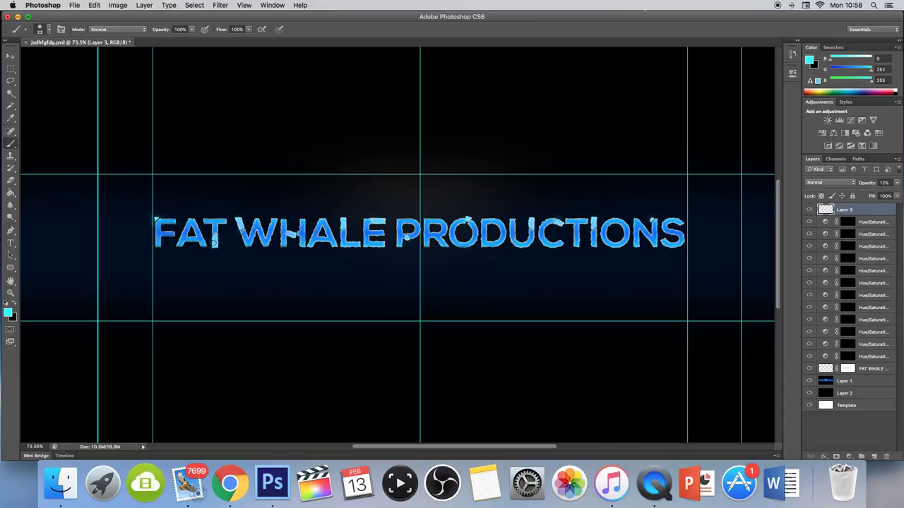
scroll(457, 230, "down", 2)
- Choose a hard square brush and create a new empty layer
left_click(39, 29)
double_click(78, 141)
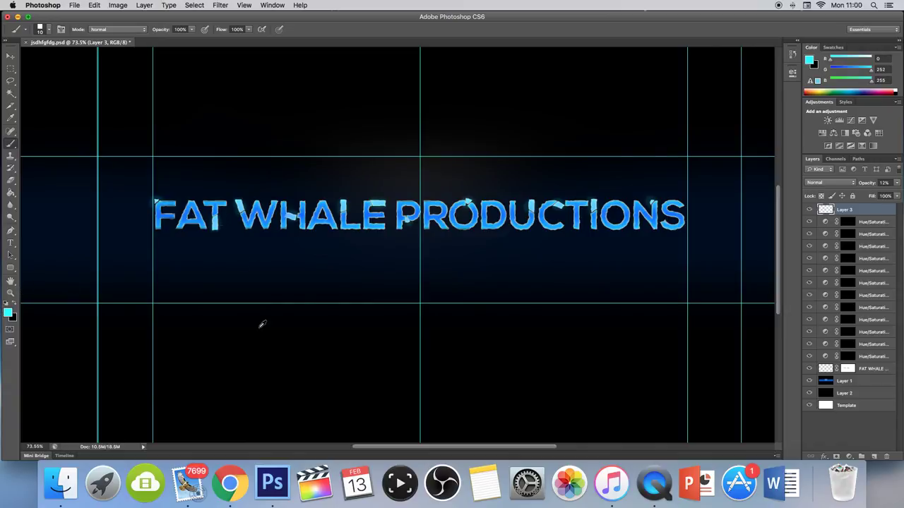
scroll(258, 328, "up", 3)
key("ctrl+shift+alt+n")
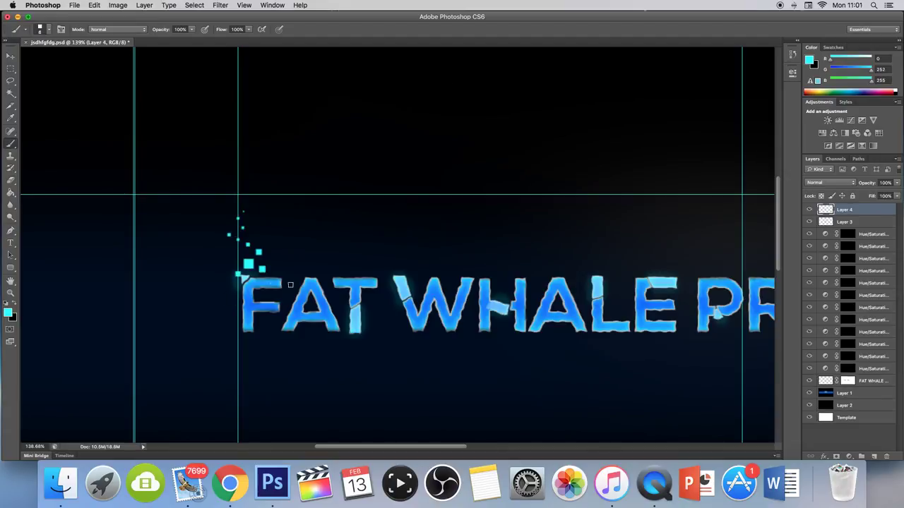
- Dab small cyan square sparkles around the AT, W and L letters
scroll(288, 256, "down", 2)
scroll(288, 256, "down", 2)
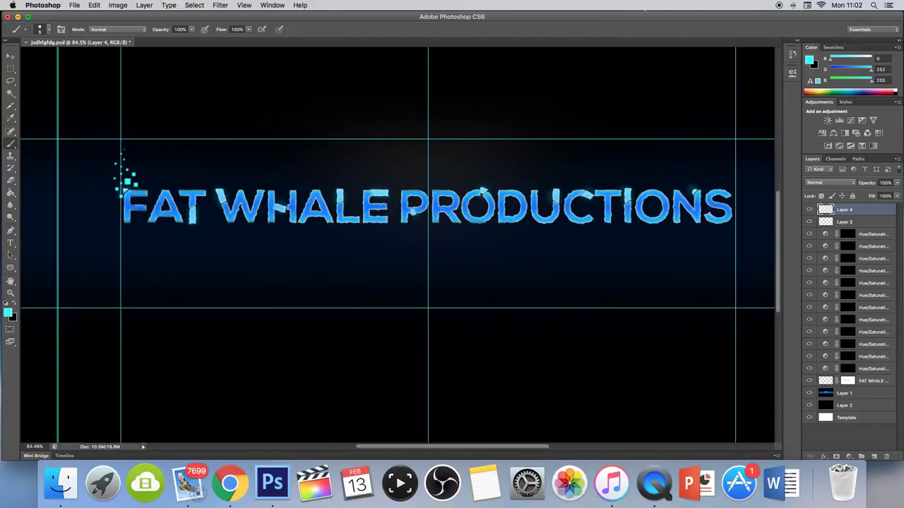
scroll(268, 211, "up", 6)
scroll(259, 158, "up", 1)
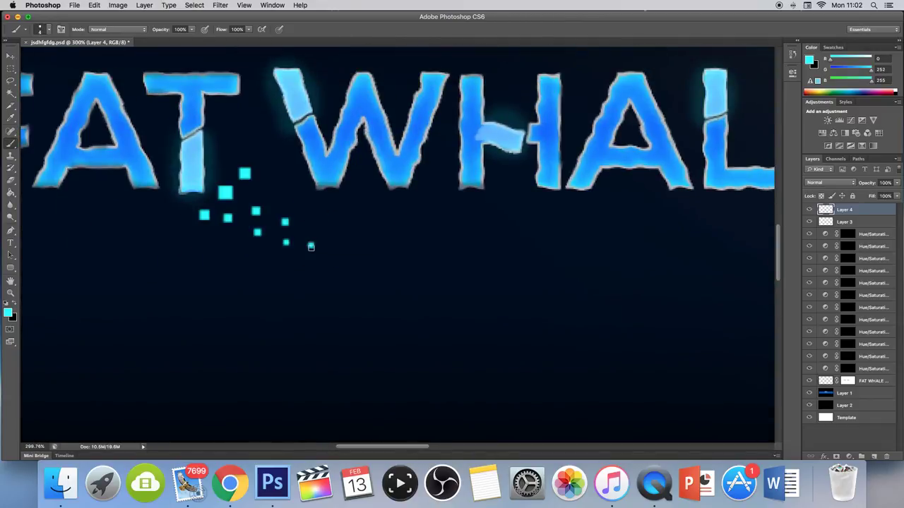
left_click(307, 244)
scroll(307, 244, "up", 3)
left_click(502, 219)
left_click(518, 227)
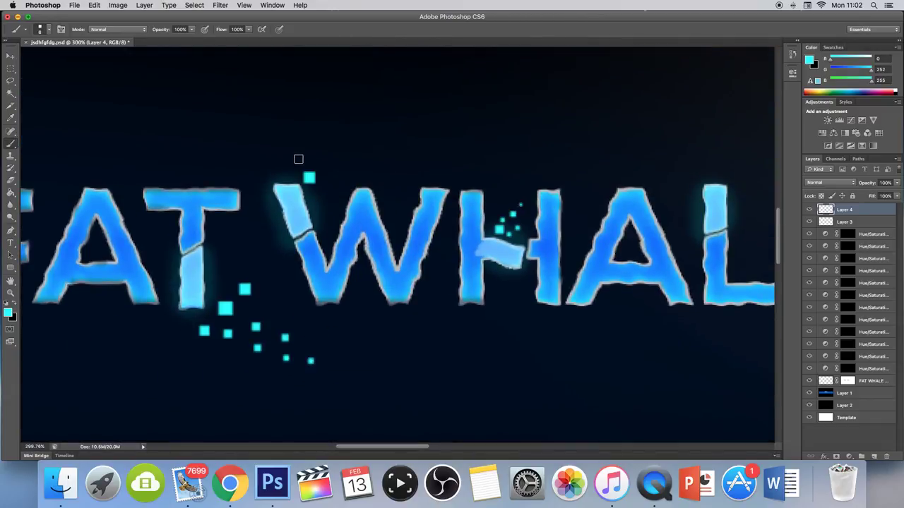
scroll(310, 113, "right", 2)
scroll(418, 149, "right", 6)
left_click(435, 169)
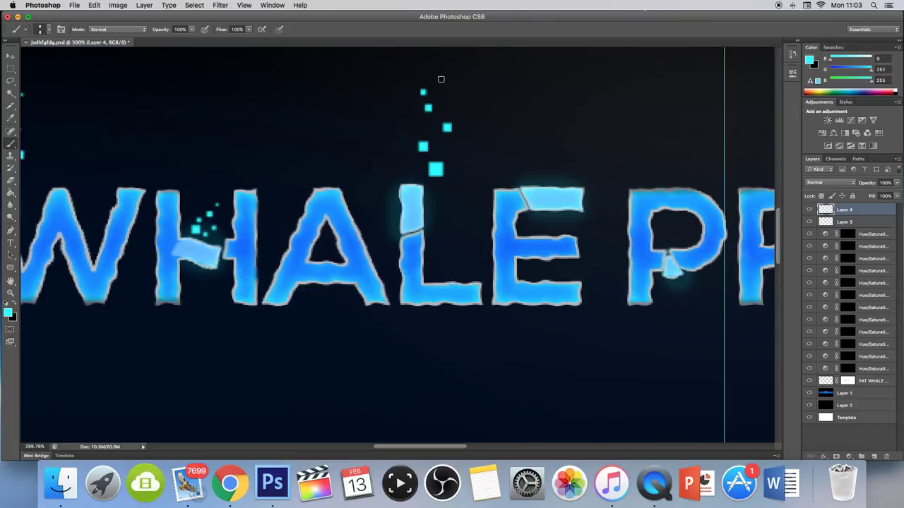
scroll(395, 141, "right", 2)
scroll(374, 170, "right", 4)
left_click(367, 170)
left_click(385, 186)
left_click(383, 160)
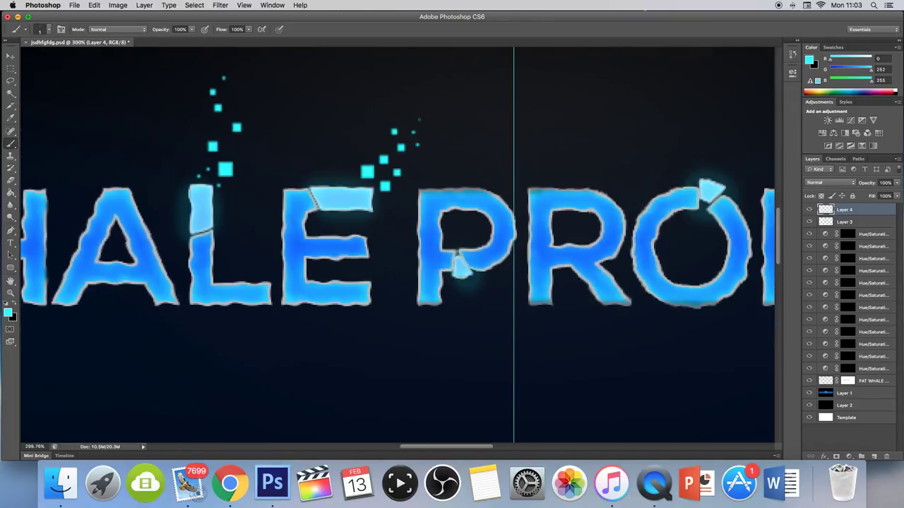
- Add cyan sparkles around the P, O, U, I and N, then zoom out to the full title
scroll(383, 290, "right", 2)
left_click(384, 290)
scroll(395, 293, "right", 3)
scroll(368, 170, "right", 5)
left_click(365, 166)
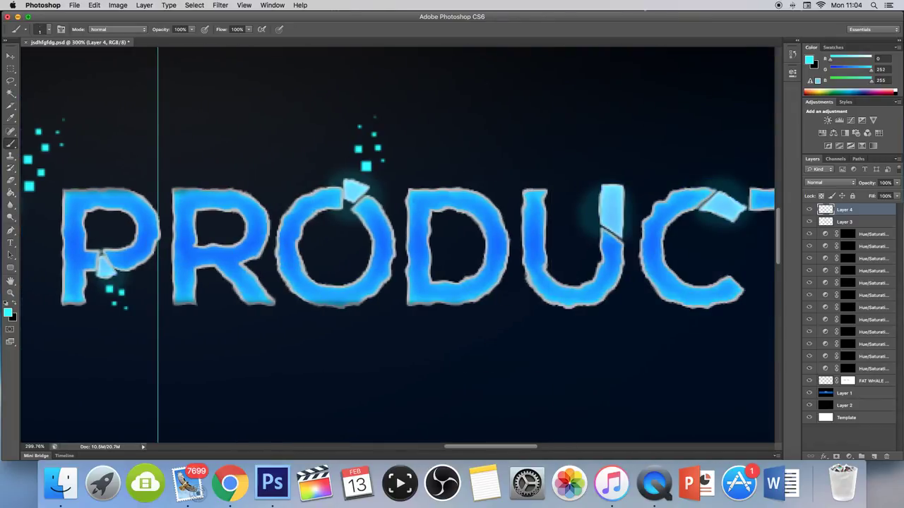
scroll(280, 164, "right", 5)
left_click(279, 164)
left_click(269, 121)
scroll(374, 141, "right", 2)
left_click(389, 172)
left_click(395, 151)
left_click(387, 135)
scroll(395, 155, "right", 3)
left_click(428, 170)
key("super+0")
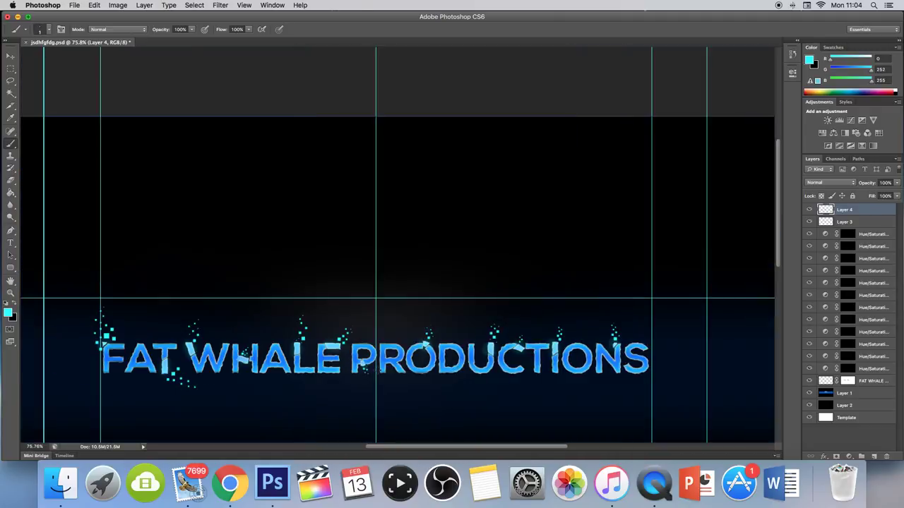
key("e")
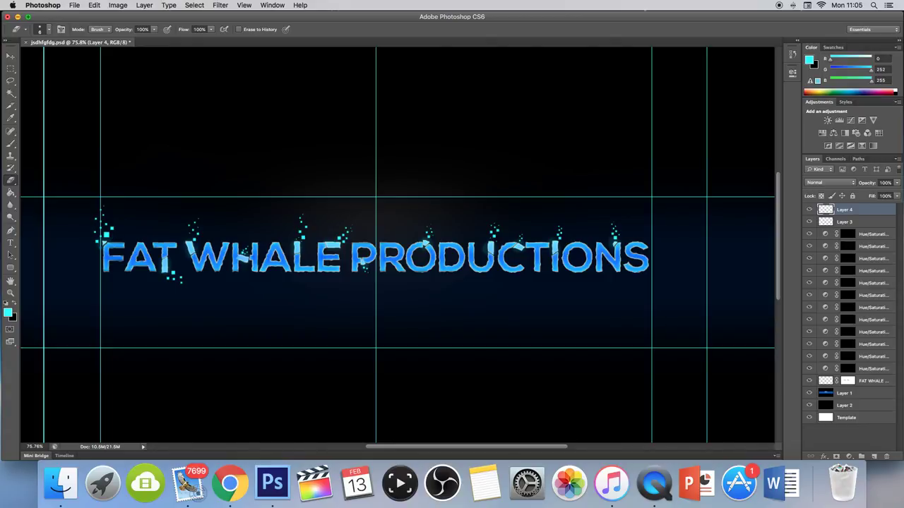
- Set sparkle Layer 4 to Vivid Light blending and duplicate it
left_click(829, 182)
left_click(830, 182)
left_click(819, 91)
left_click(829, 182)
left_click(820, 211)
left_click(830, 182)
left_click(826, 140)
key("cmd+j")
- Switch Layer 4 to Linear Light and add an empty Layer 5
left_click(845, 222)
left_click(829, 182)
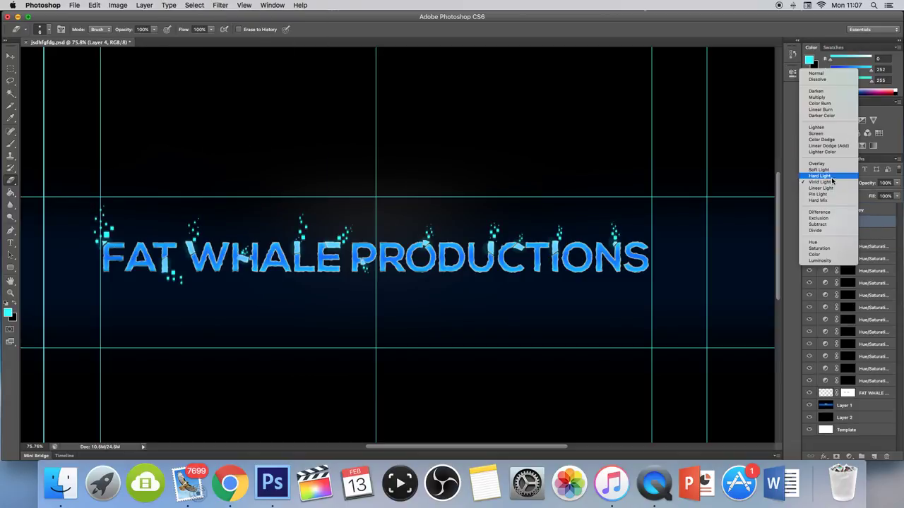
key("v")
scroll(80, 250, "left", 1)
key("cmd+shift+alt+n")
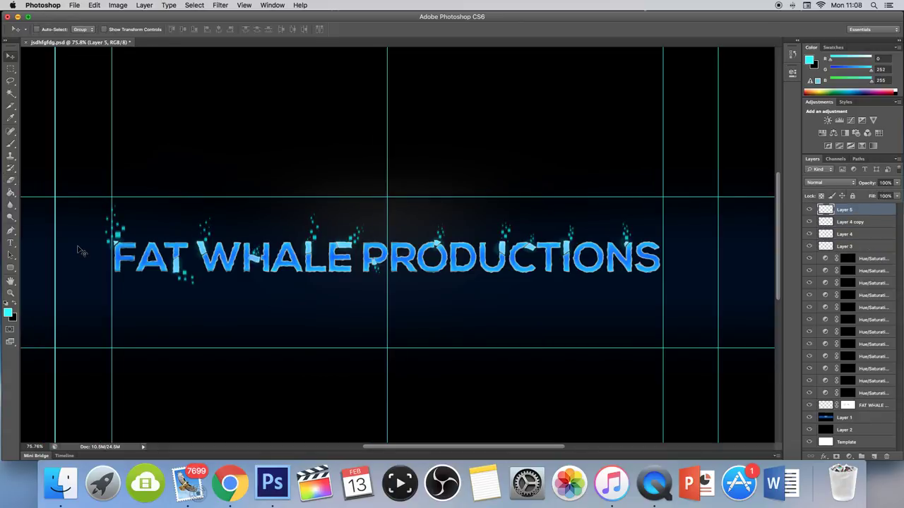
- Stamp six white squares around the title with the square brush
left_click(11, 143)
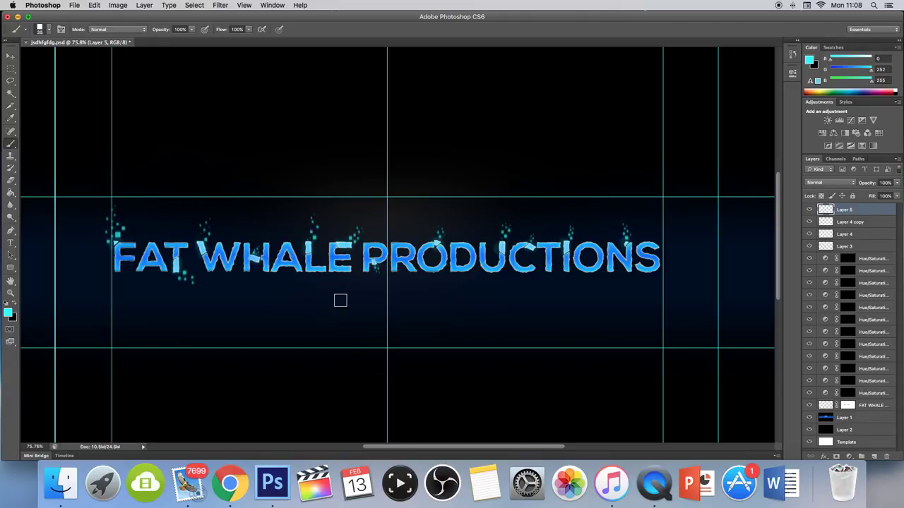
key("d")
key("x")
left_click(148, 212)
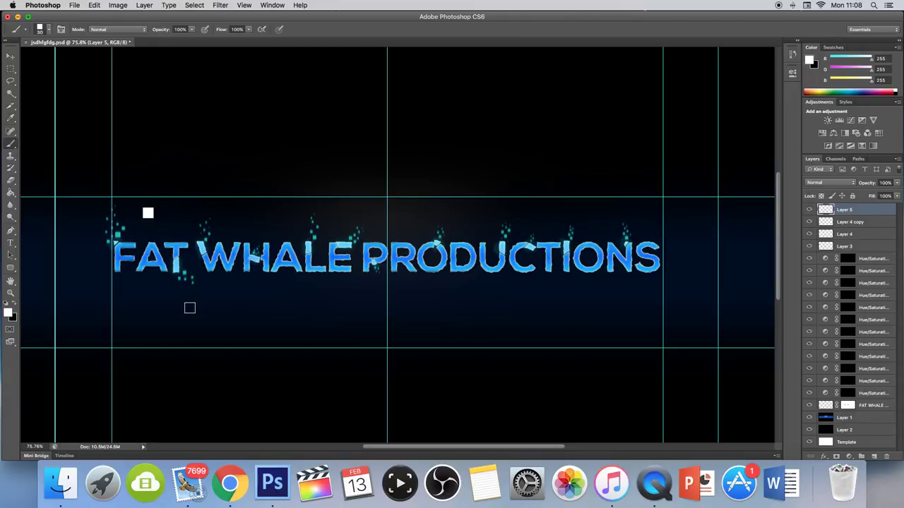
left_click(259, 332)
left_click(487, 204)
left_click(600, 210)
left_click(595, 305)
left_click(484, 322)
- Return to the normal Brush tool with a round brush tip
right_click(11, 144)
left_click(50, 151)
right_click(11, 143)
left_click(49, 142)
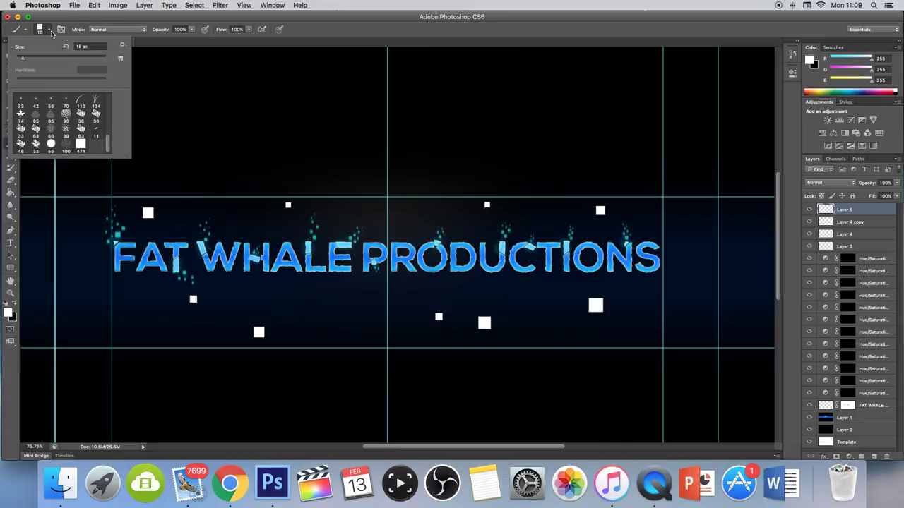
left_click(44, 29)
double_click(42, 95)
- Fill the white squares with cyan
left_click(259, 332)
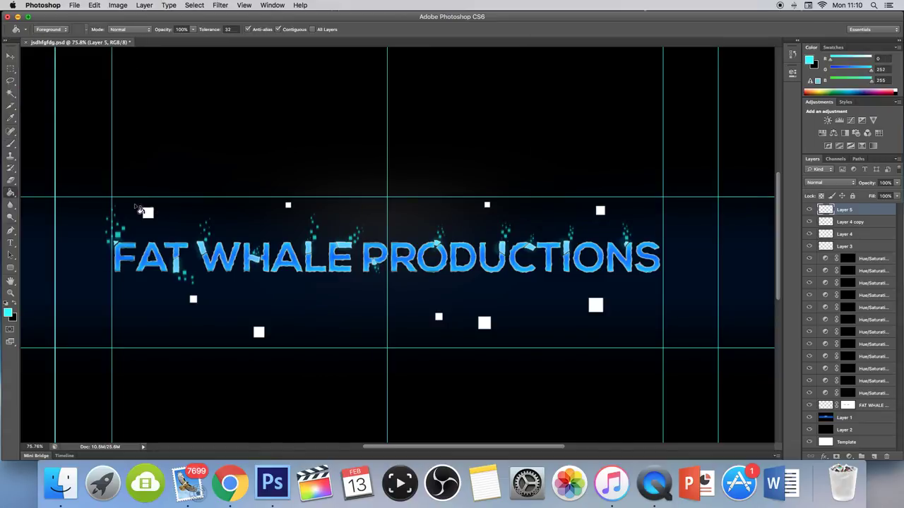
left_click(438, 317)
left_click(484, 322)
left_click(595, 305)
left_click(148, 213)
- Set up the brush with a fine tip for thin lines
key("e")
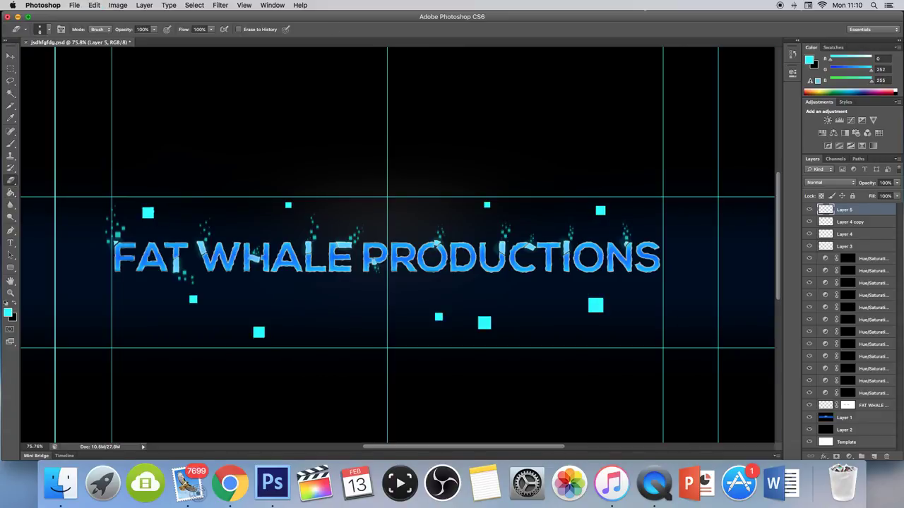
key("b")
left_click(44, 29)
double_click(38, 119)
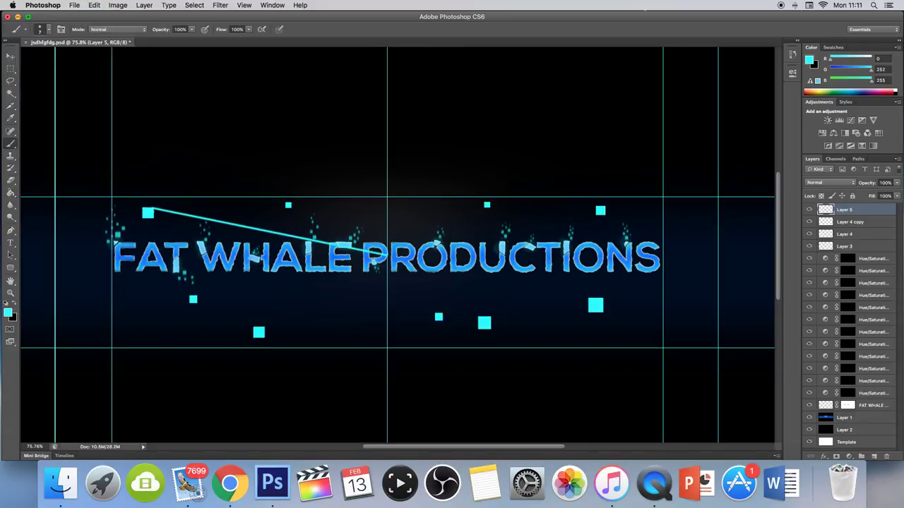
- Draw thin straight cyan beams from the left-hand squares to the text
left_click_drag(148, 212, 142, 219)
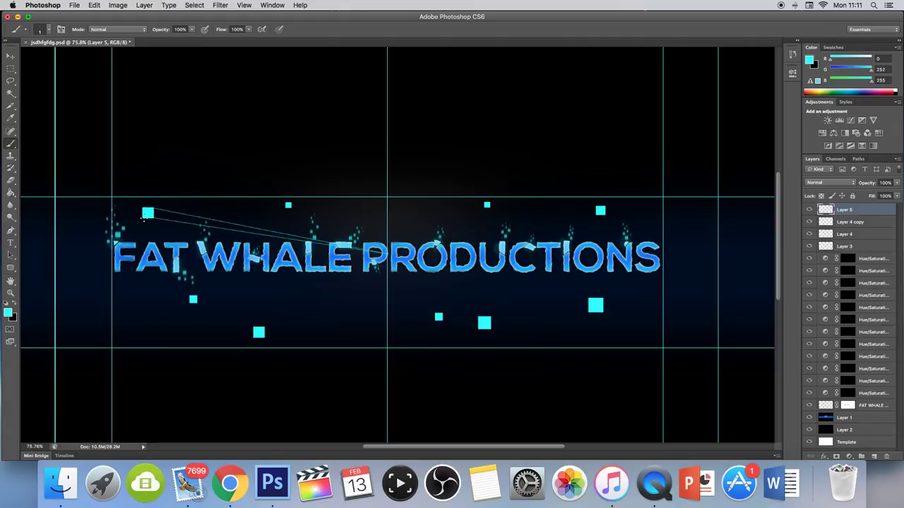
left_click(327, 259, "shift")
left_click(193, 300, "shift")
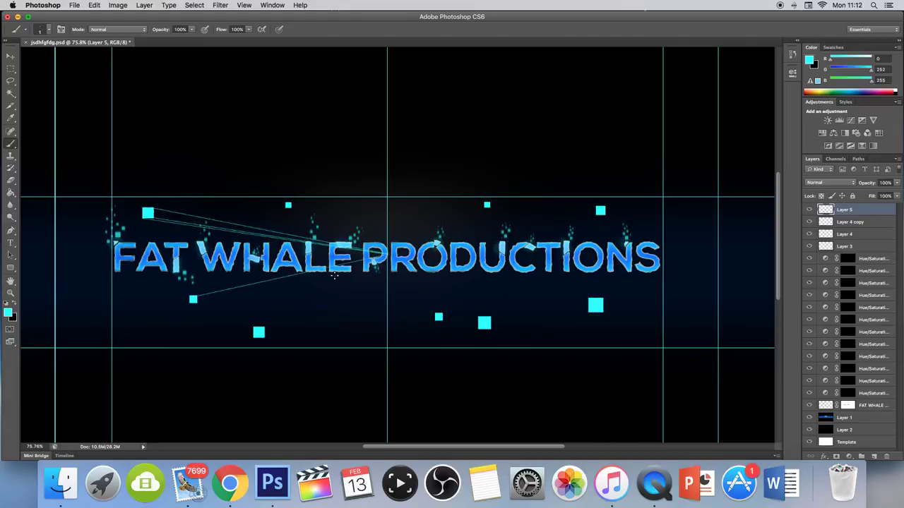
left_click(360, 263)
left_click(259, 330, "shift")
left_click(362, 270, "shift")
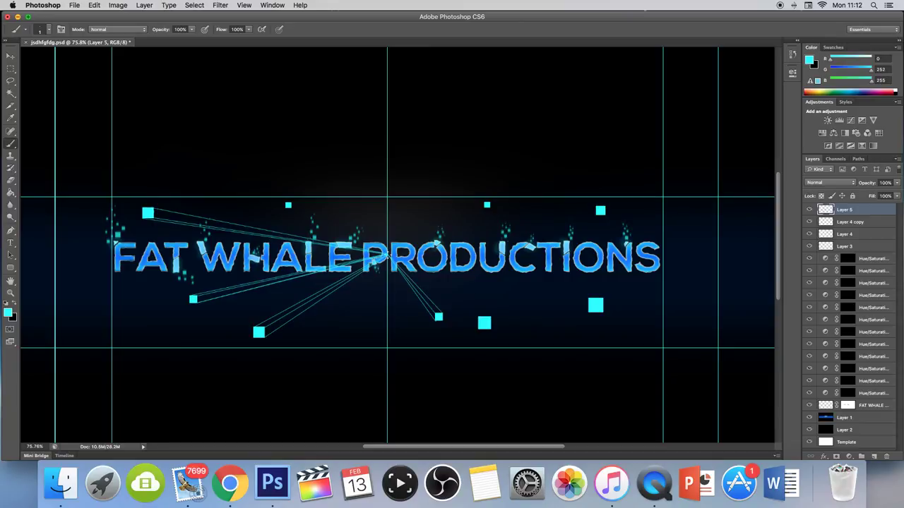
- Draw beams from the right-hand squares and move Layer 5 below the title layer
left_click(425, 265, "shift")
left_click(595, 305, "shift")
left_click(396, 259, "shift")
left_click(598, 213, "shift")
left_click(440, 243, "shift")
left_click(399, 252, "shift")
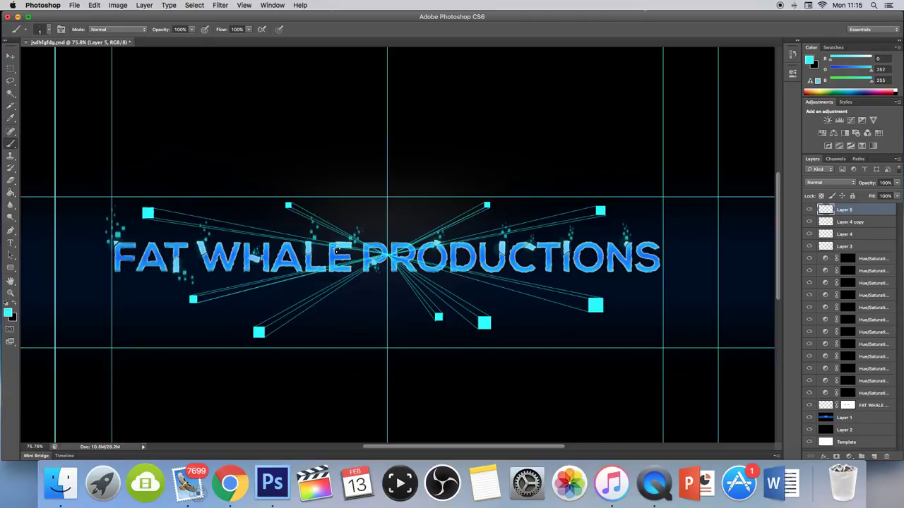
left_click_drag(844, 210, 863, 405)
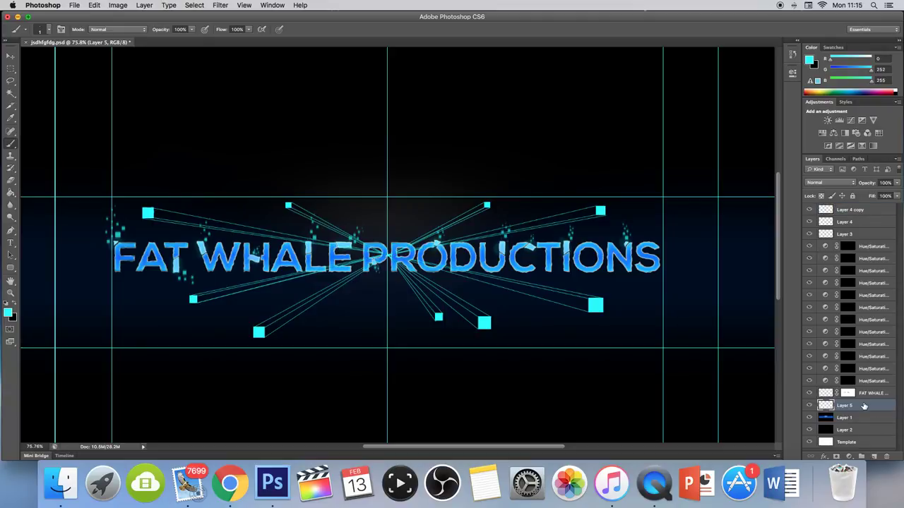
- Mask the beams over the title centre, add a new layer, set a cyan 35 px brush
left_click(835, 456)
key("d")
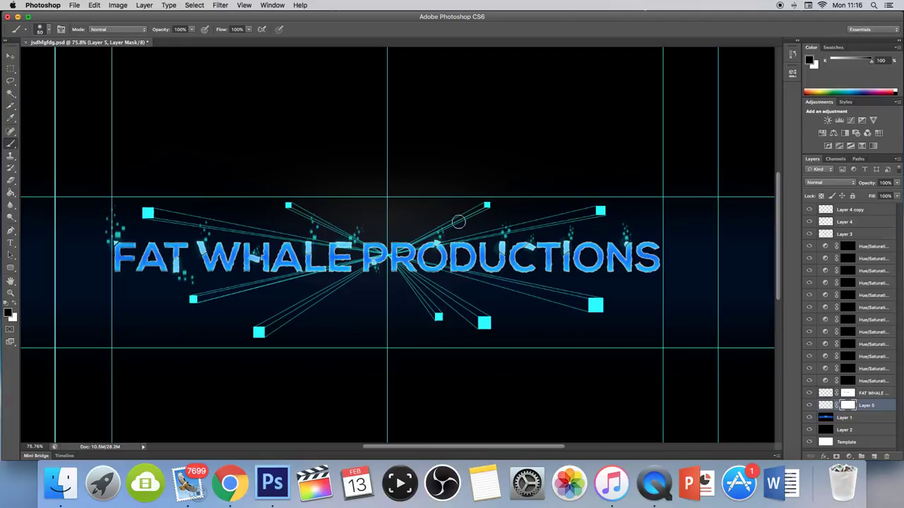
left_click(385, 258)
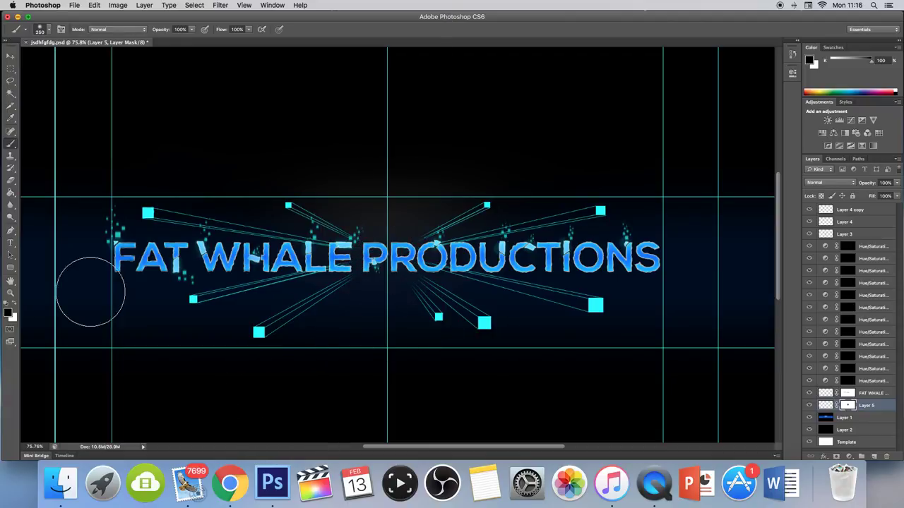
left_click(874, 457)
left_click(438, 317, "alt")
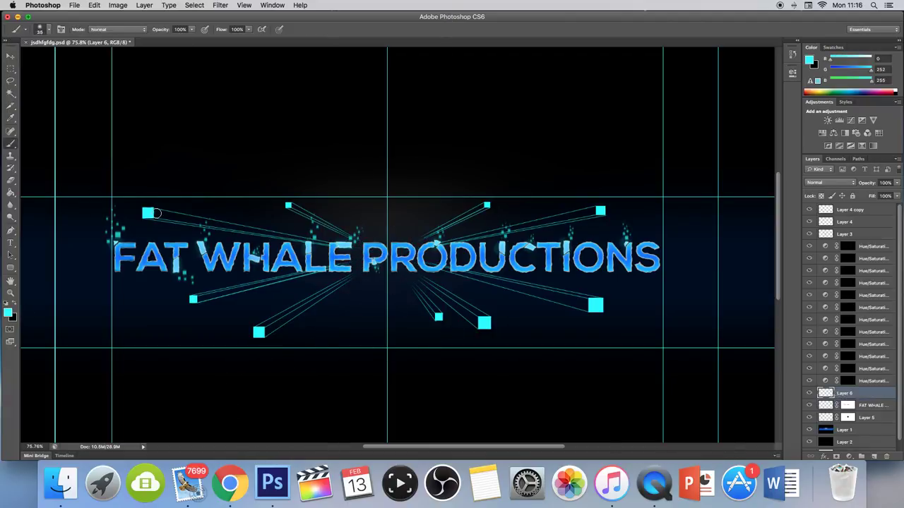
right_click(152, 213)
left_click(92, 70)
- Paint thick cyan beams from the text out to each square
left_click_drag(147, 213, 330, 243)
mouse_move(196, 228)
left_mouse_down()
mouse_move(193, 298)
mouse_move(353, 261)
left_mouse_up()
key("ctrl+z")
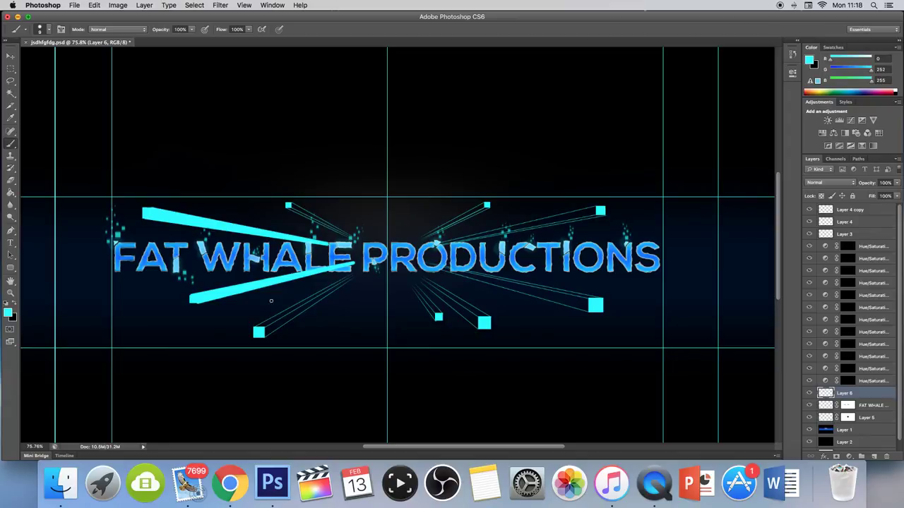
mouse_move(258, 332)
left_mouse_down()
mouse_move(363, 268)
mouse_move(332, 288)
left_mouse_up()
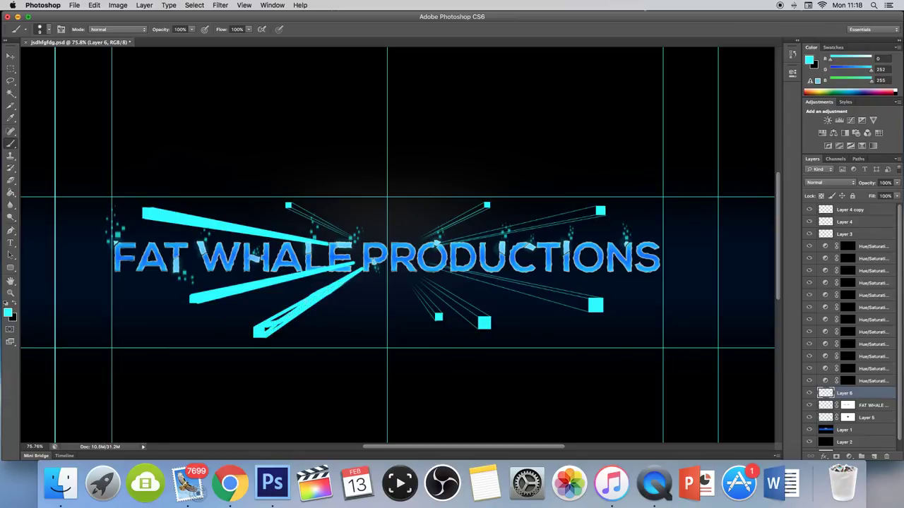
mouse_move(262, 331)
left_mouse_down()
mouse_move(332, 290)
mouse_move(271, 330)
left_mouse_up()
left_click_drag(289, 205, 360, 244)
left_click_drag(358, 242, 294, 208)
left_click_drag(413, 243, 488, 206)
mouse_move(402, 275)
left_mouse_down()
mouse_move(438, 317)
mouse_move(484, 324)
mouse_move(421, 279)
mouse_move(459, 311)
left_mouse_up()
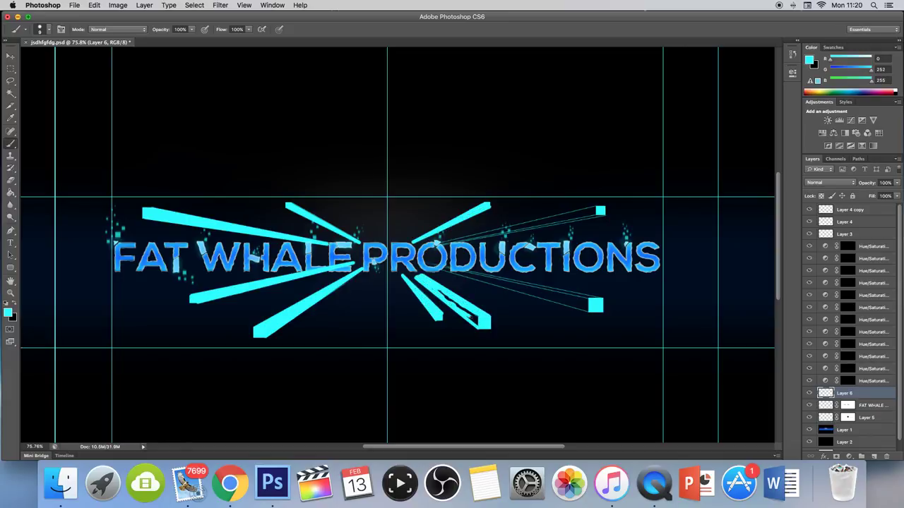
mouse_move(587, 311)
left_mouse_down()
mouse_move(444, 269)
mouse_move(589, 309)
left_mouse_up()
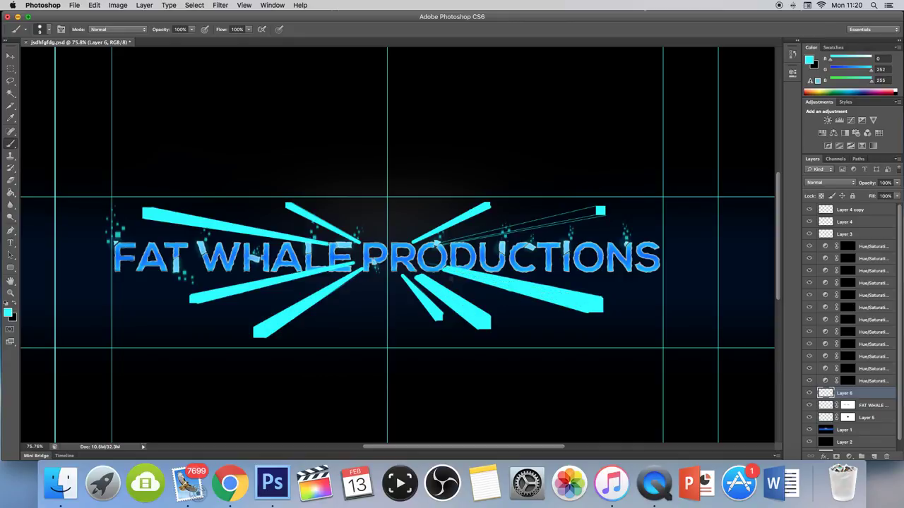
mouse_move(599, 209)
left_mouse_down()
mouse_move(443, 243)
mouse_move(599, 210)
left_mouse_up()
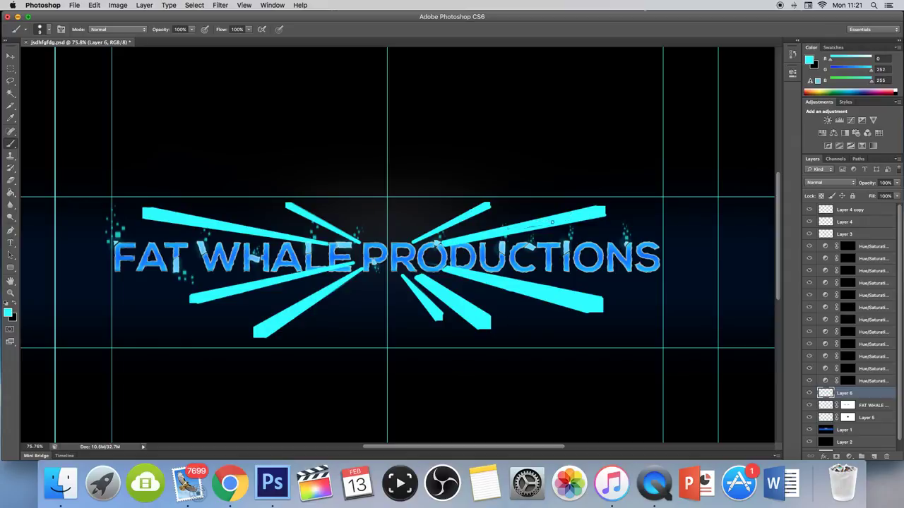
- Move the beam layer below Layer 5, pick a bluer cyan, and apply a red Color Overlay
left_click_drag(844, 392, 844, 422)
left_click(809, 59)
left_click(676, 106)
left_click(756, 42)
right_click(844, 417)
left_click(804, 173)
left_click(642, 281)
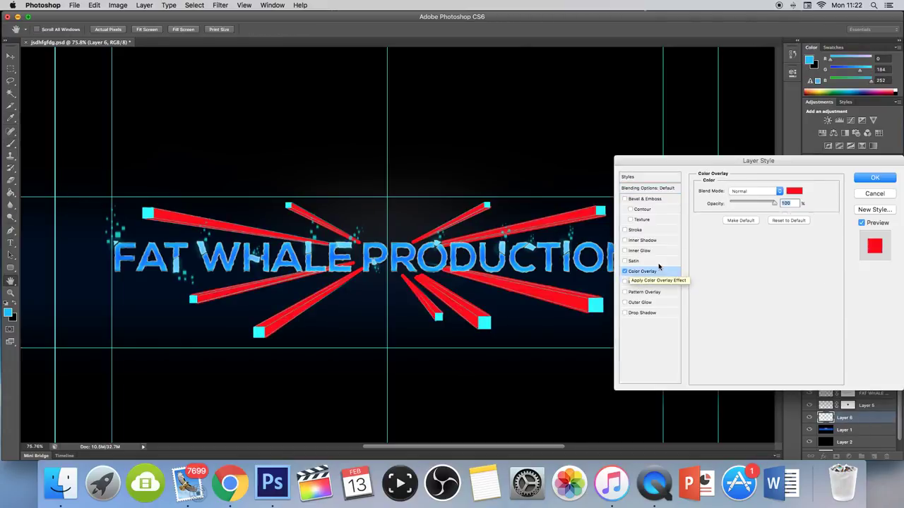
- Change the overlay to blue, mask the beam layer, and set a 300 px eraser
left_click(793, 191)
left_click(763, 44)
key("Return")
right_click(862, 421)
key("Escape")
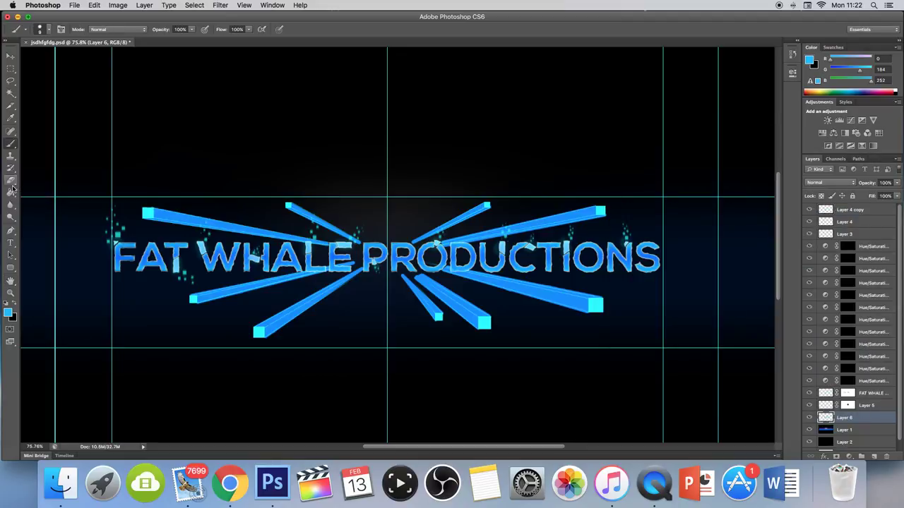
left_click(848, 457)
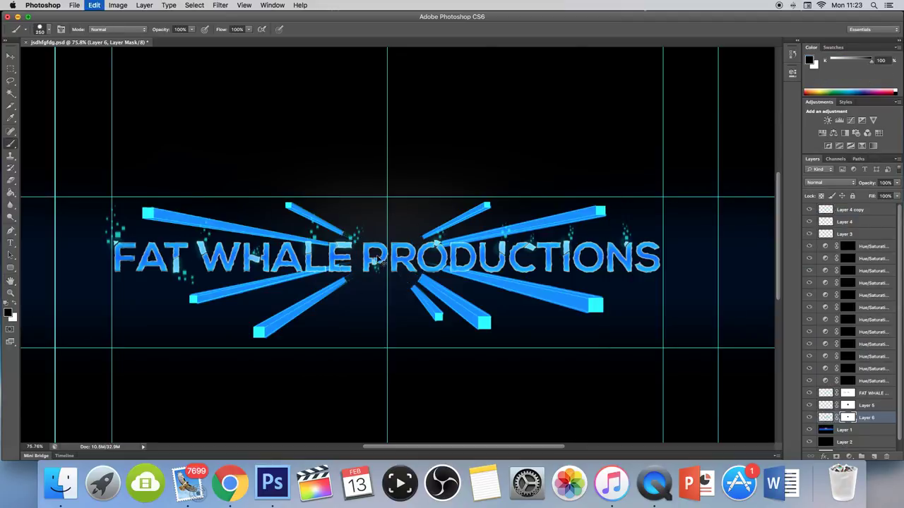
key("ctrl+z")
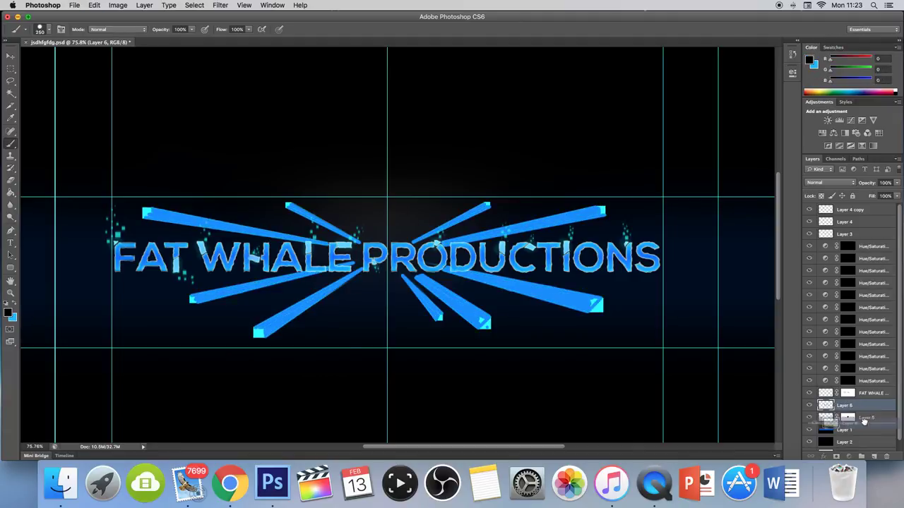
left_click(10, 180)
key("bracketright")
key("bracketright")
key("bracketright")
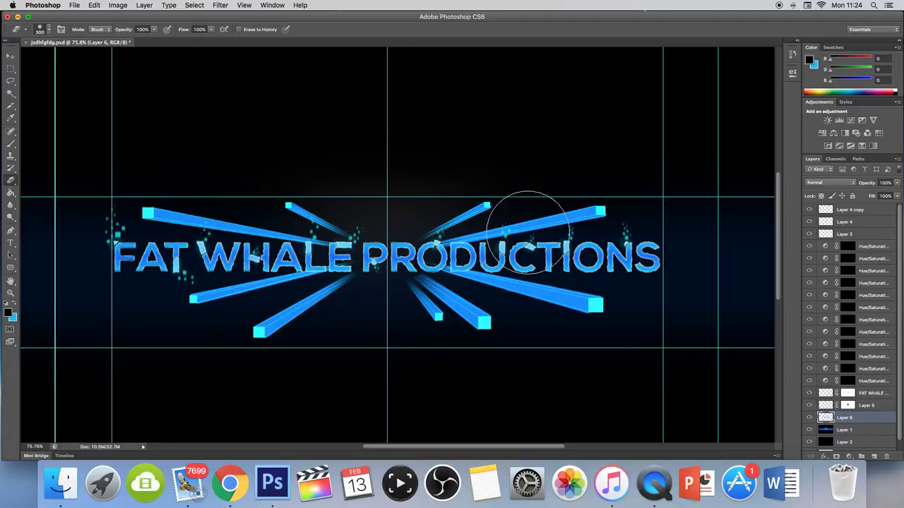
- Set the beam layer to Lighter Color blending and duplicate it
key("v")
left_click(830, 183)
left_click(821, 248)
left_click(829, 182)
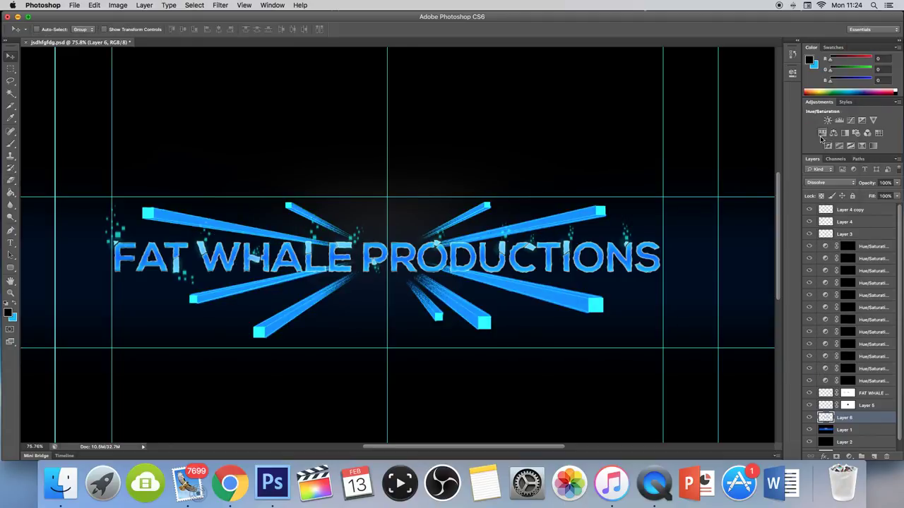
left_click(829, 183)
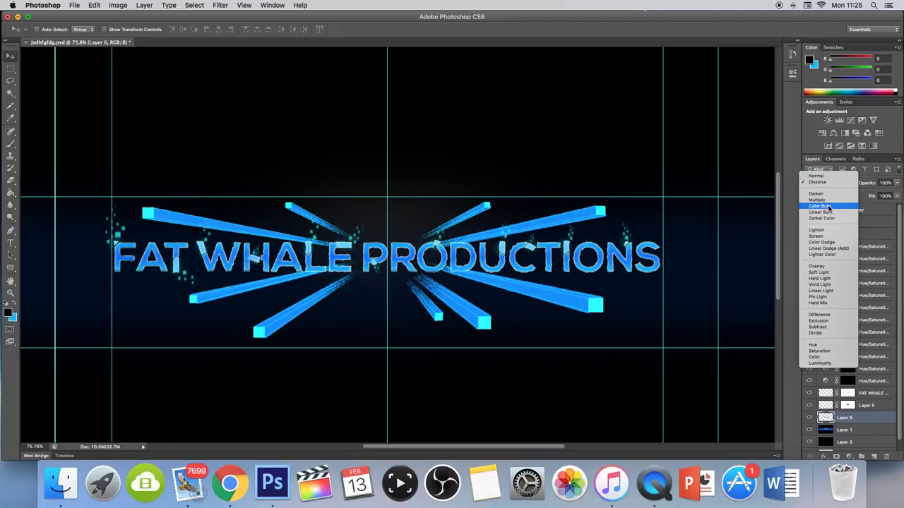
left_click(821, 254)
key("e")
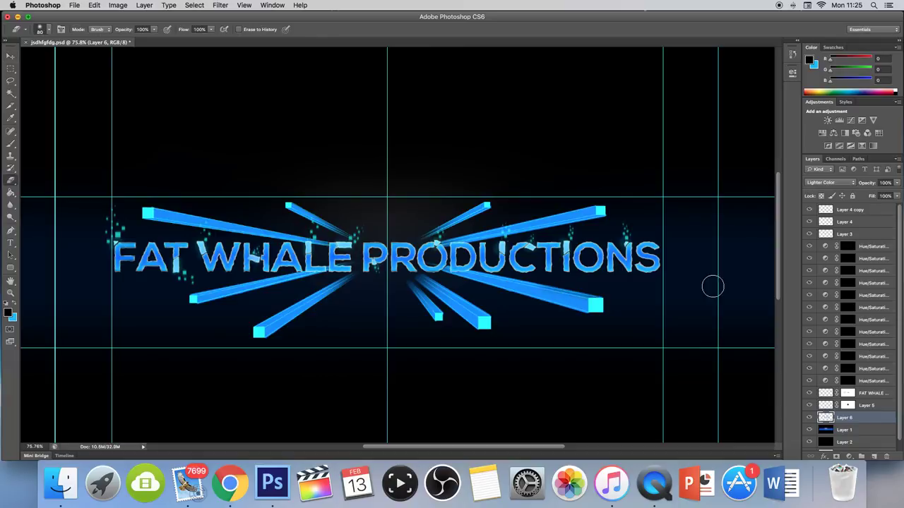
key("ctrl+j")
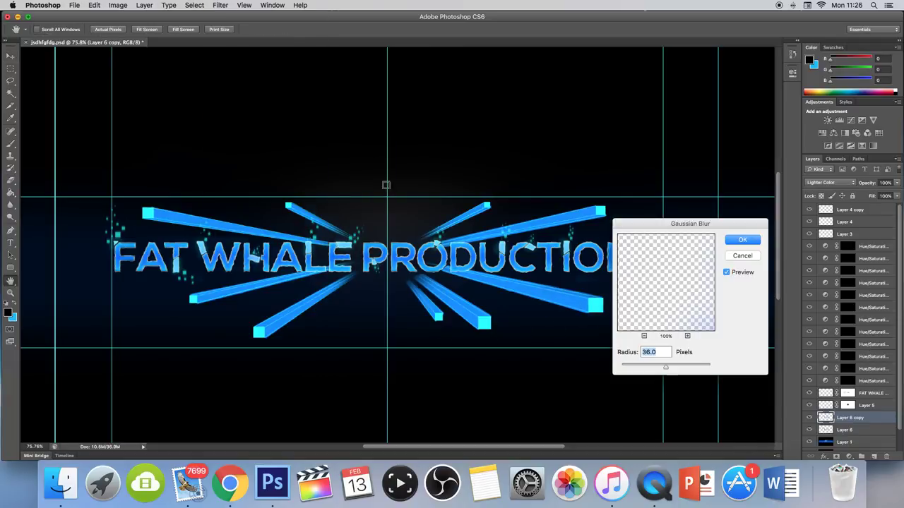
- Motion-blur the beam copy, then set it to Overlay blending at about 26% opacity
left_click(220, 5)
left_click(367, 187)
left_click_drag(432, 137, 723, 224)
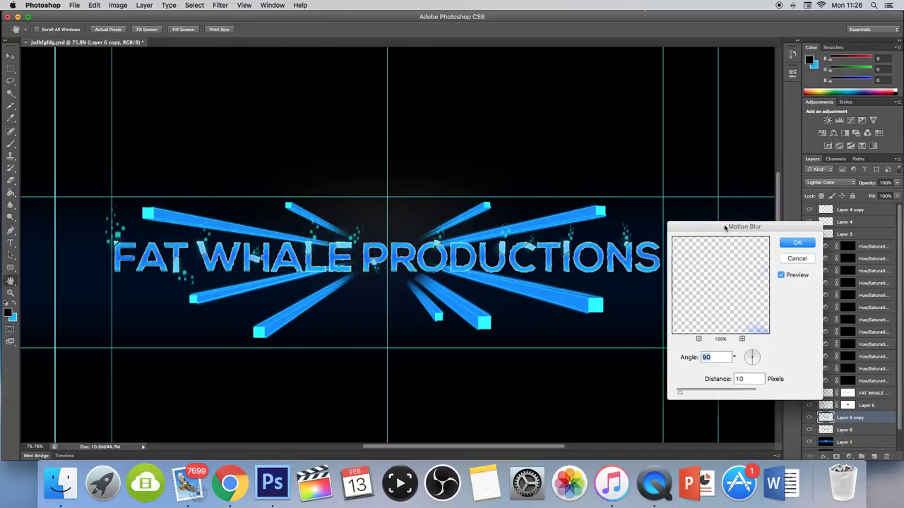
left_click_drag(679, 391, 706, 391)
key("Return")
left_click_drag(896, 183, 869, 195)
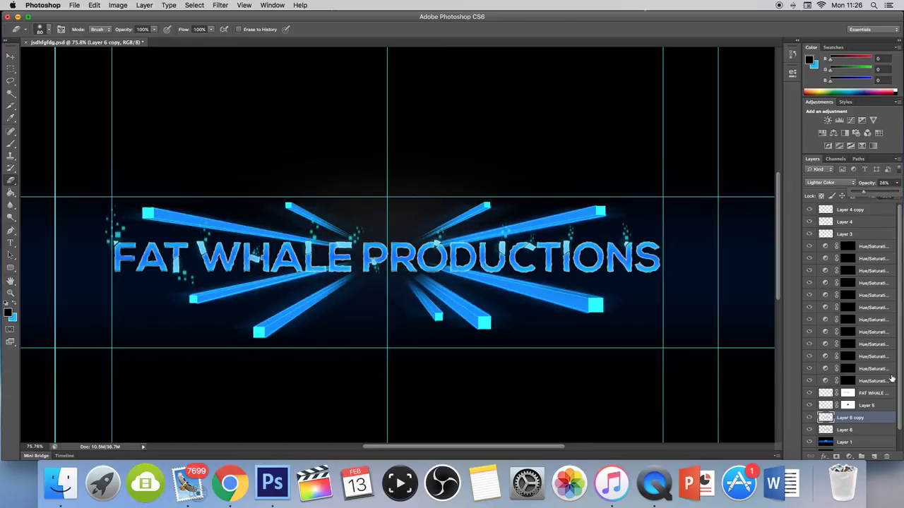
left_click(830, 182)
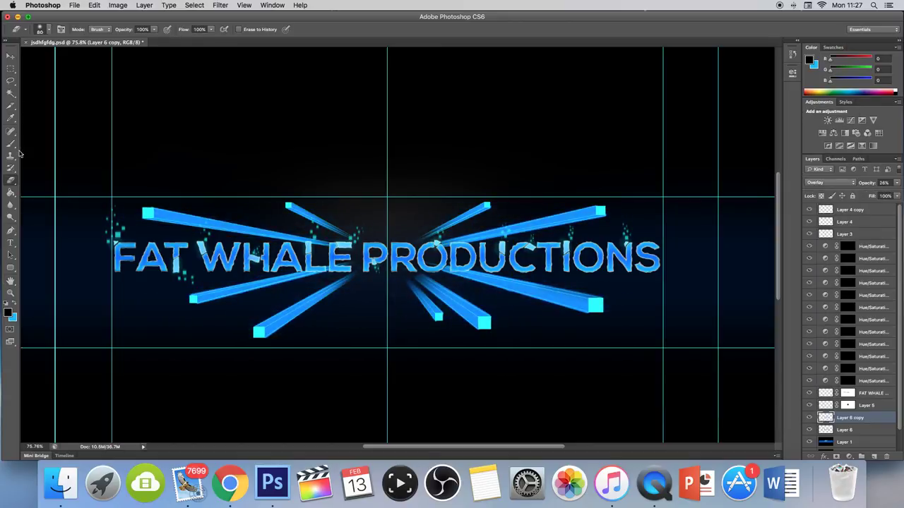
- Add a new layer and set up a white brush for the dots
key("b")
key("d")
key("x")
key("super+shift+n")
key("Return")
left_click(596, 305)
left_click(44, 29)
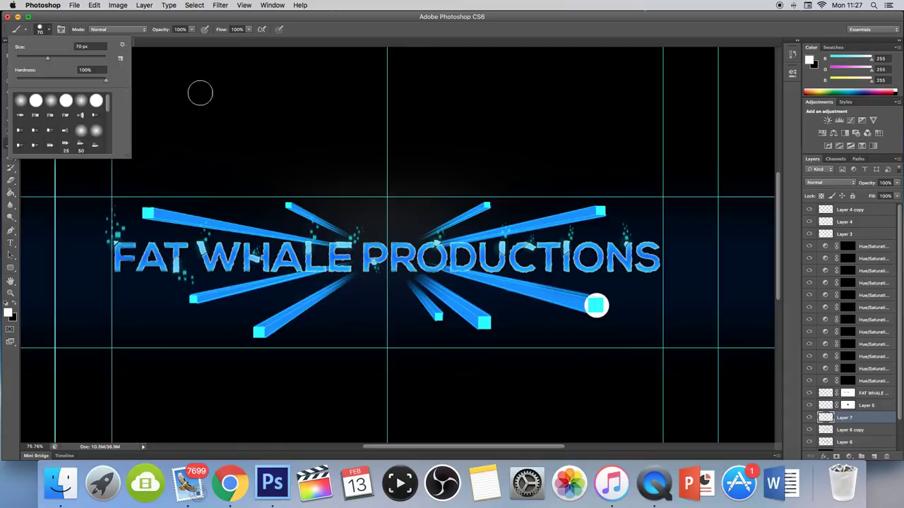
key("super+z")
- Paint soft white glowing dots at the five beam ends
left_click(44, 29)
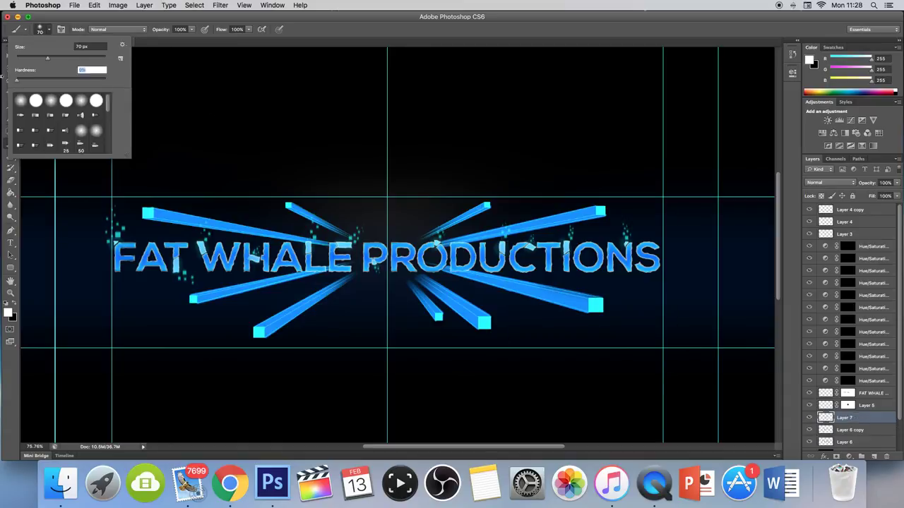
left_click(596, 305)
left_click(484, 322)
left_click(259, 332)
left_click(289, 206)
left_click(600, 210)
- Give Layer 7's dots a Color Overlay and lower its opacity to about 40%
right_click(845, 417)
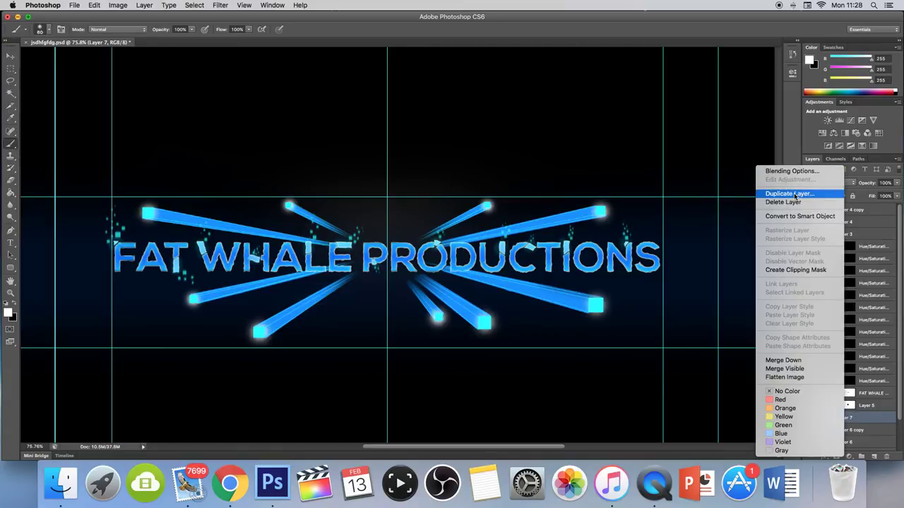
left_click(791, 170)
left_click(642, 280)
left_click(706, 282)
left_click(763, 45)
left_click(882, 177)
left_click_drag(891, 195, 870, 195)
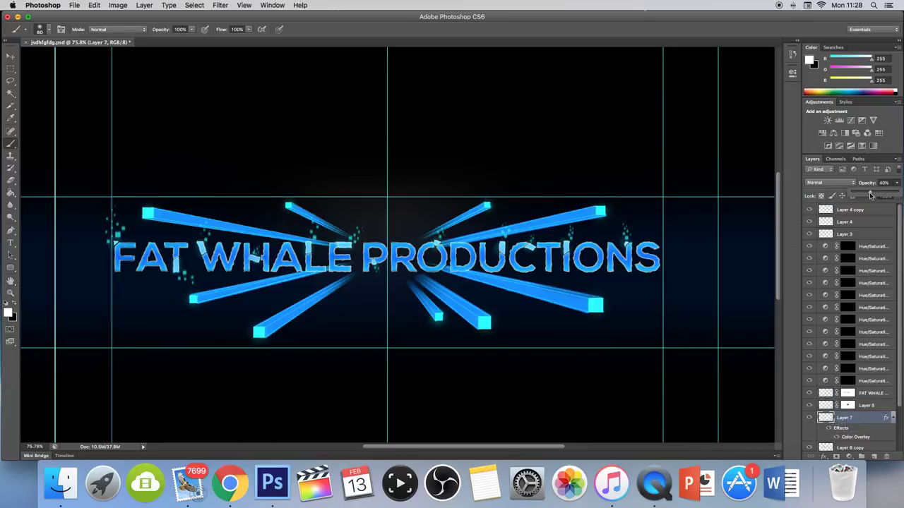
- Bring up the Save As dialog for the banner
key("super+shift+s")
key("Return")
key("Escape")
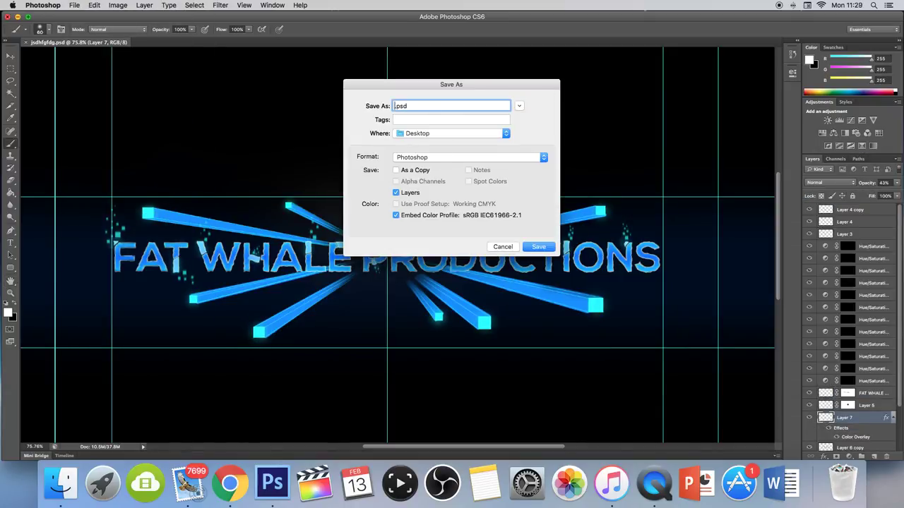
- Save the banner as a JPEG named 'Banner 5'
type("Banner 5")
left_click(451, 156)
left_click(404, 207)
key("Return")
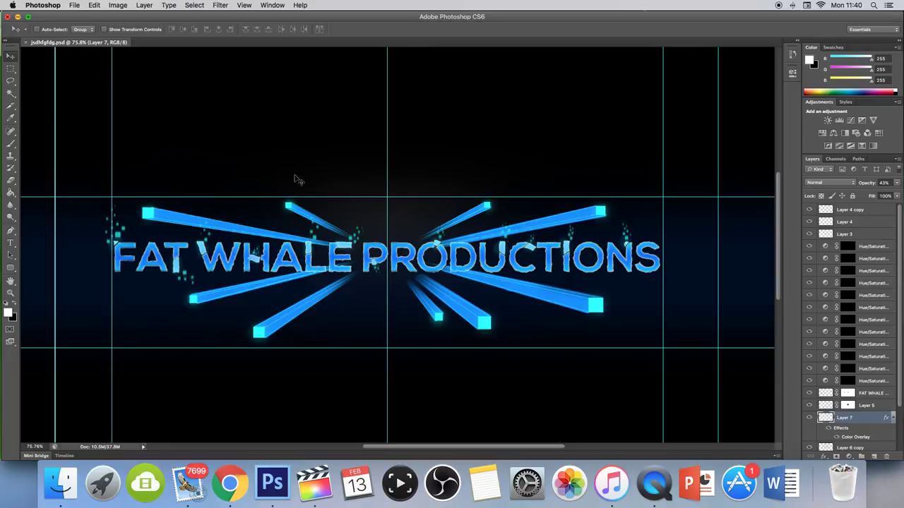
- Add a ':)' text layer above the FAT WHALE PRODUCTIONS title
left_click(10, 243)
left_click(322, 168)
type(")")
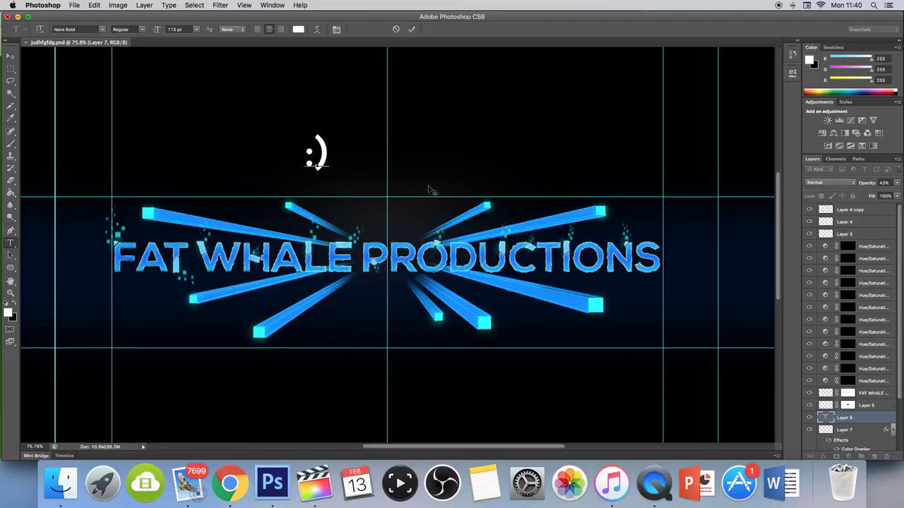